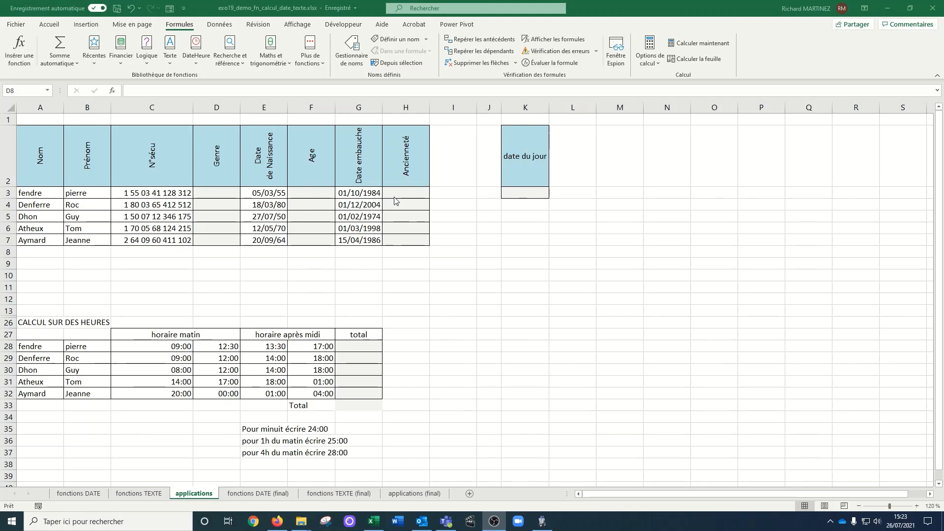
Step: Enter =AUJOURDHUI() in cell K3 under the "date du jour" heading
click(519, 192)
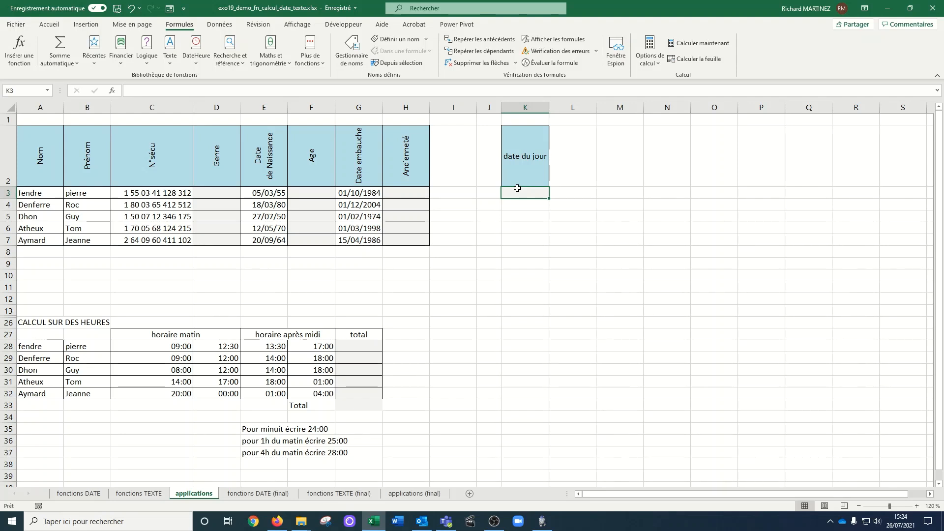
text(=au)
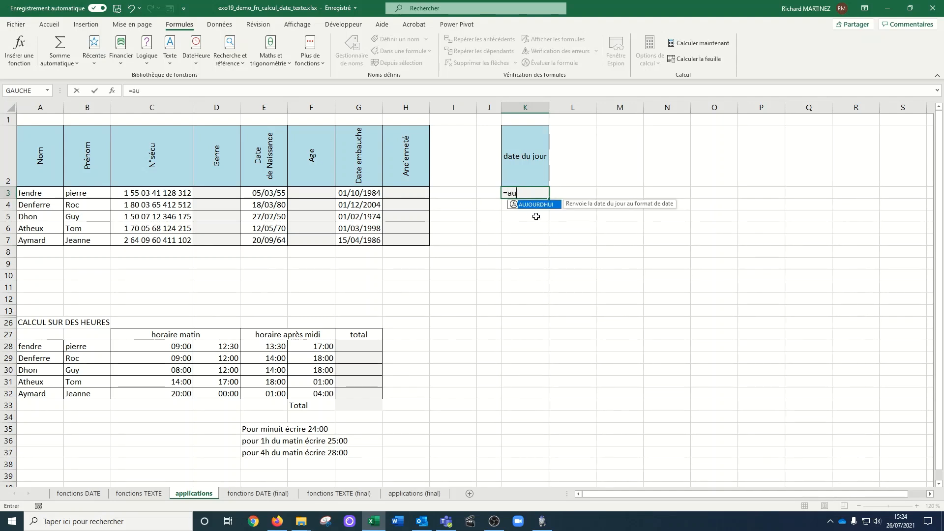
double_click(534, 206)
text())
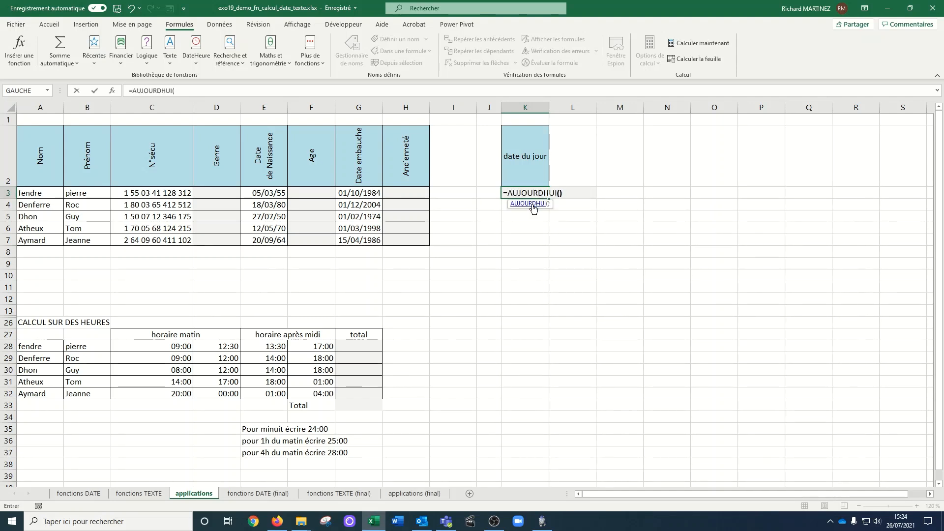
key(Return)
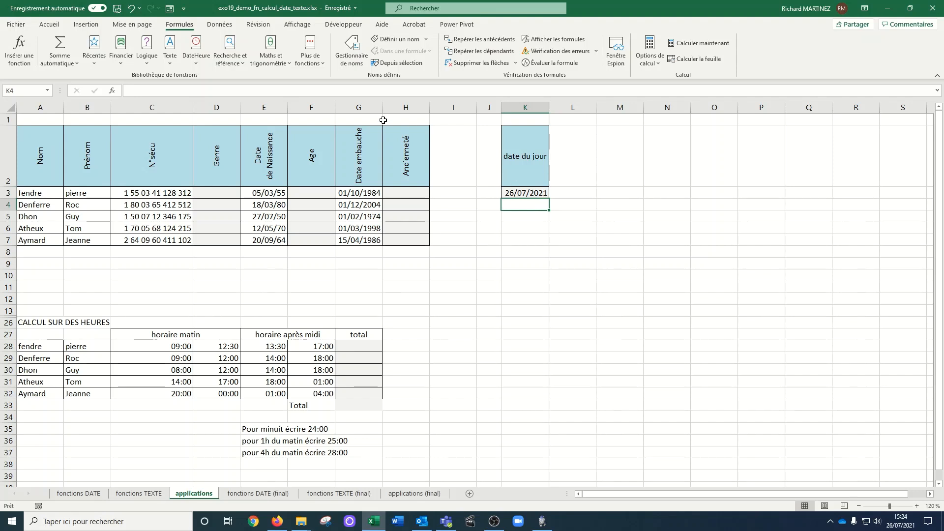
Step: Calculate the age in F3 with =DATEDIF(E3;$K$3;"y") and fill the formula down to F7
click(308, 191)
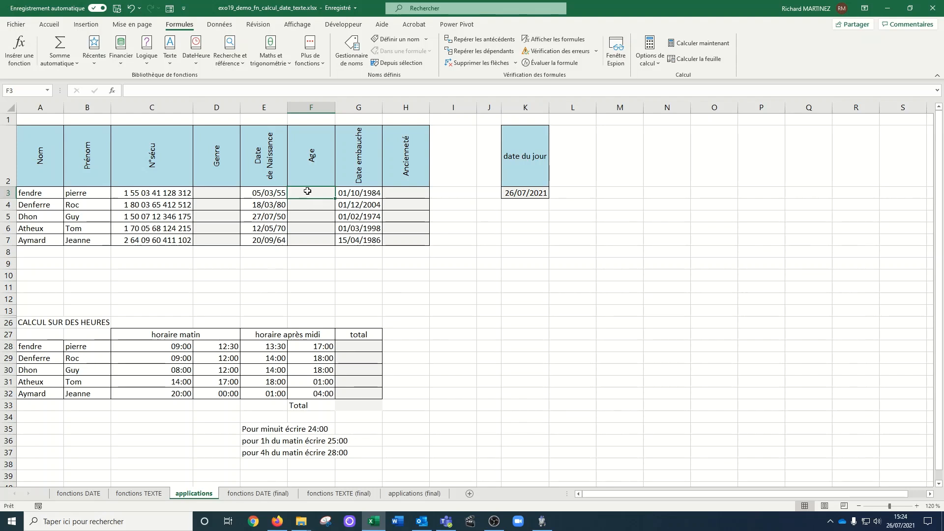
text(=date)
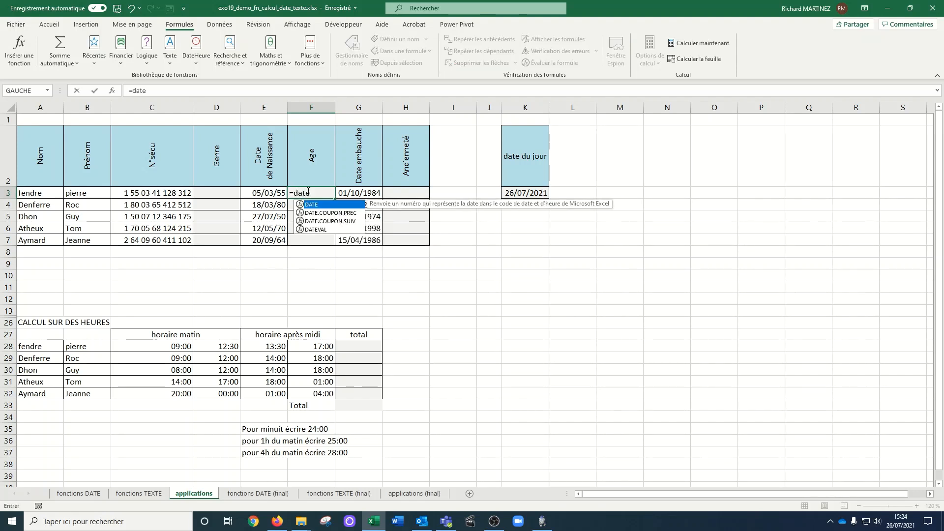
text(dif()
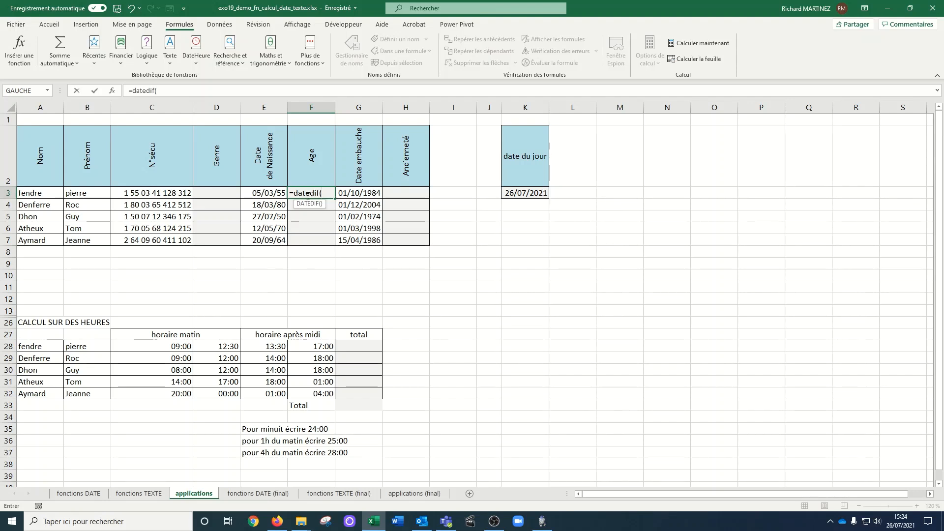
click(263, 194)
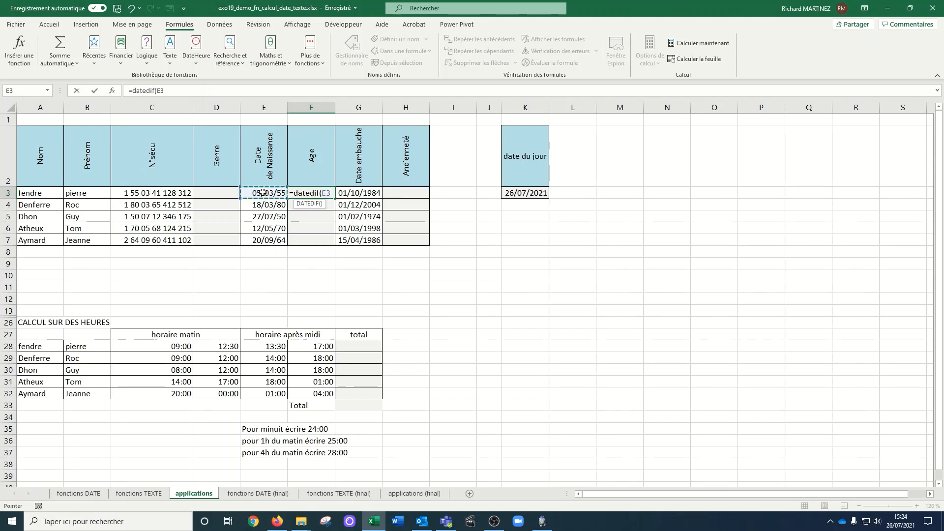
text(;)
click(517, 192)
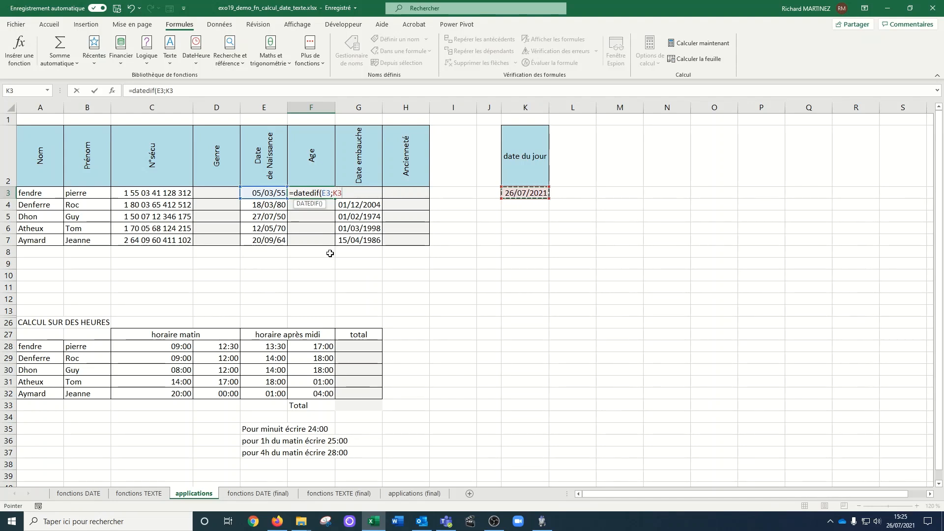
key(F4)
text(;"y")
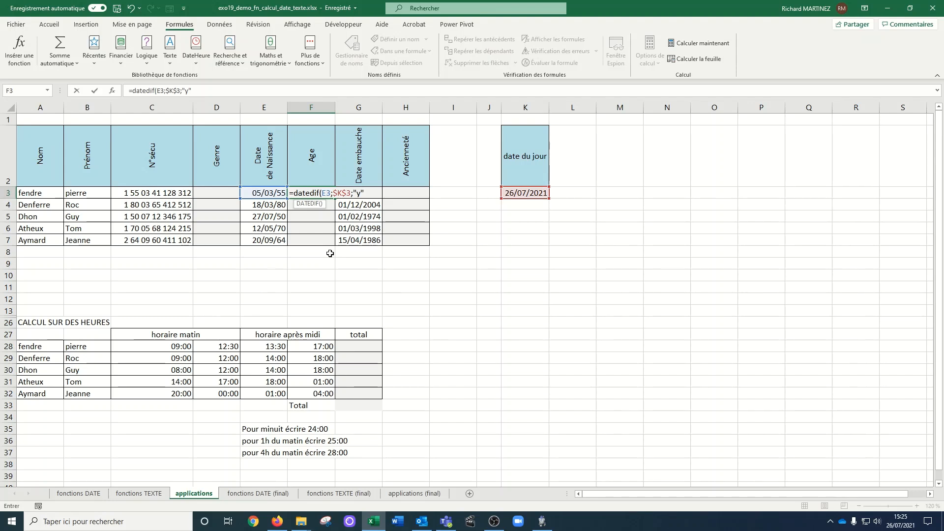
text())
key(Return)
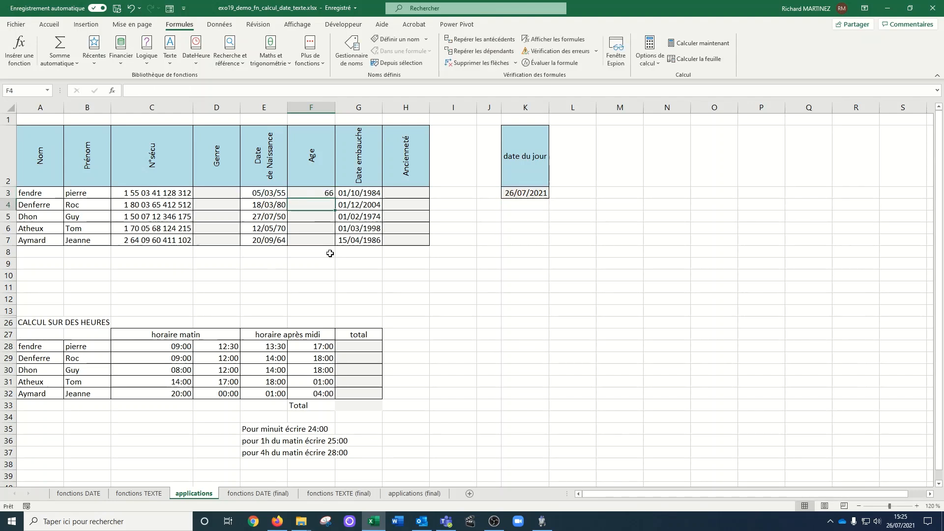
click(322, 194)
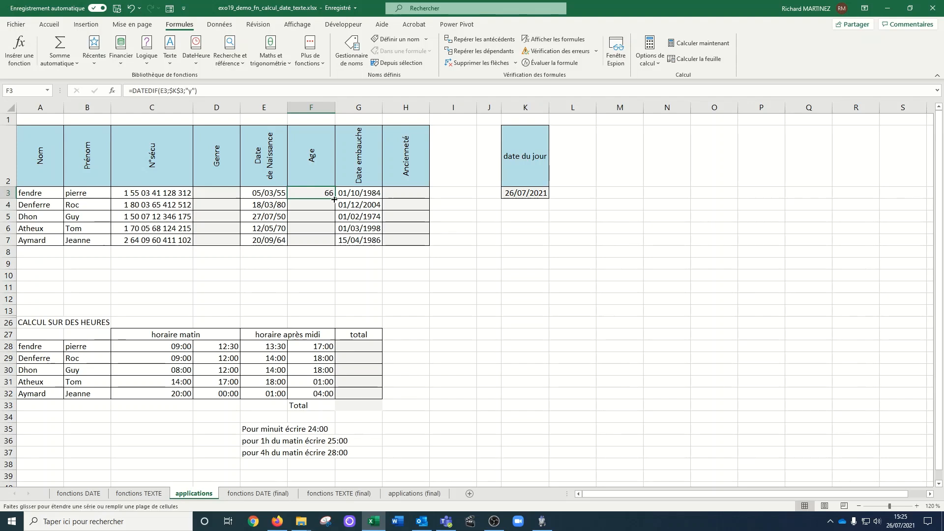
double_click(335, 199)
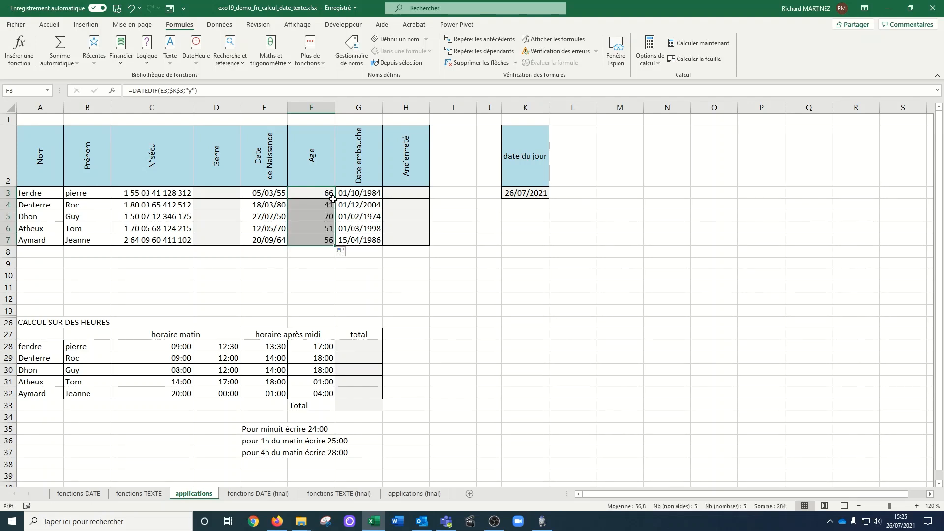
Step: Calculate the seniority in H3 with =DATEDIF(G3;$K$3;"y") and fill the formula down to H7
click(396, 192)
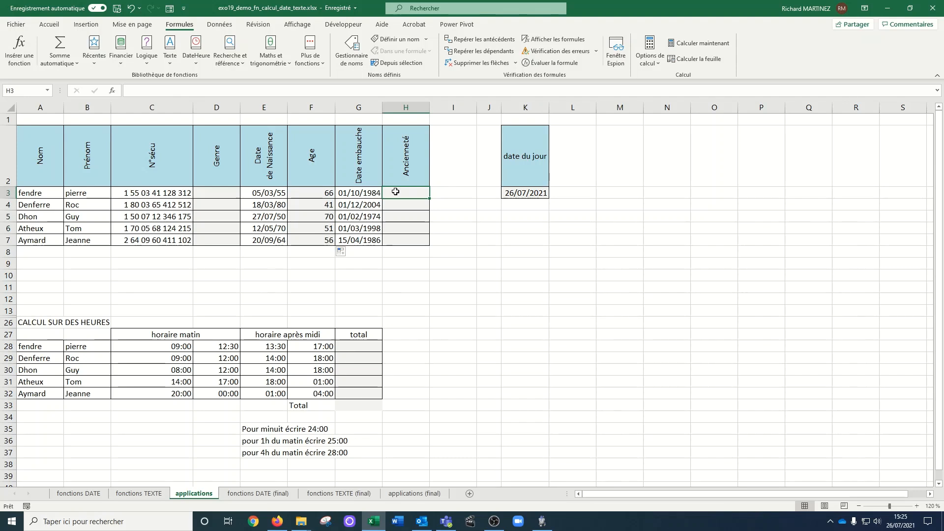
text(=da)
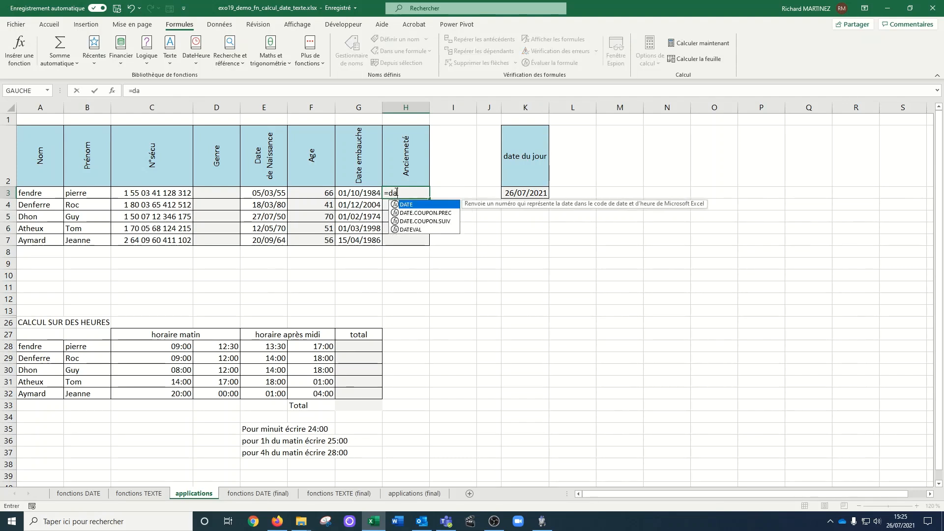
text(tedif()
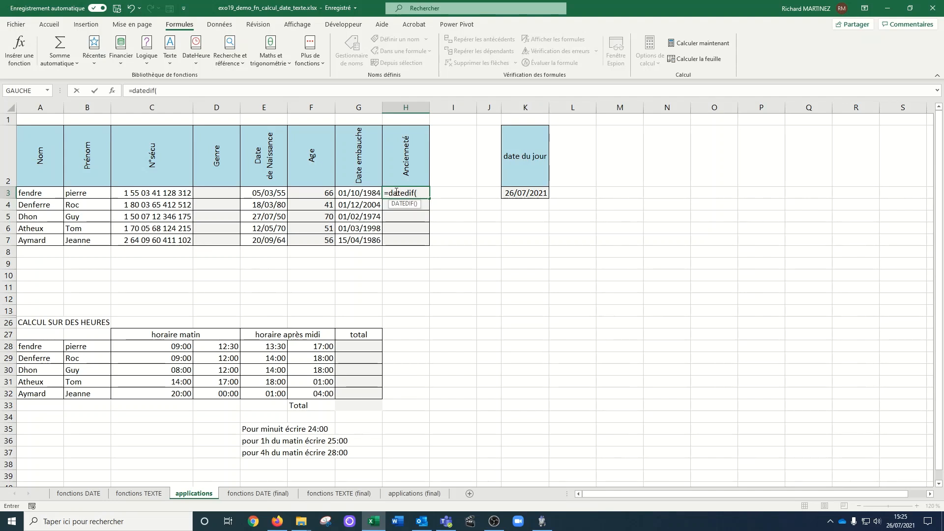
click(354, 193)
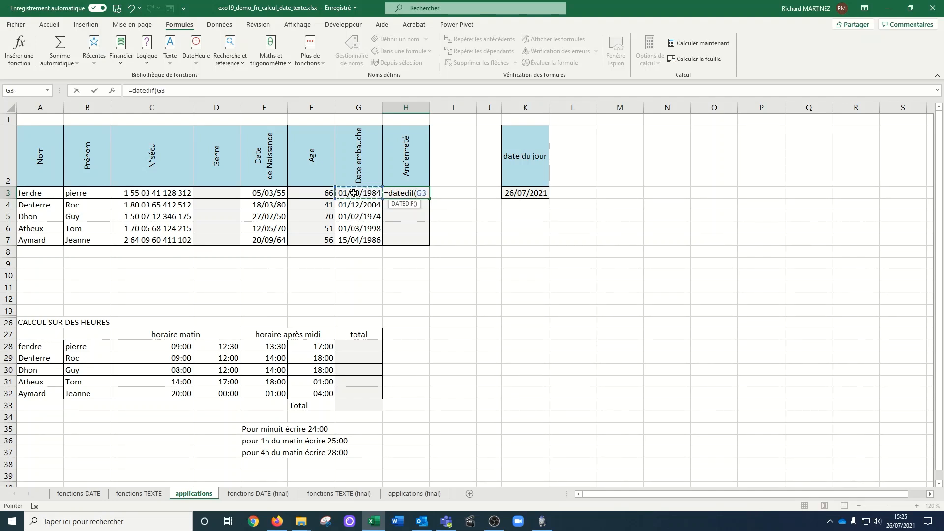
text(;)
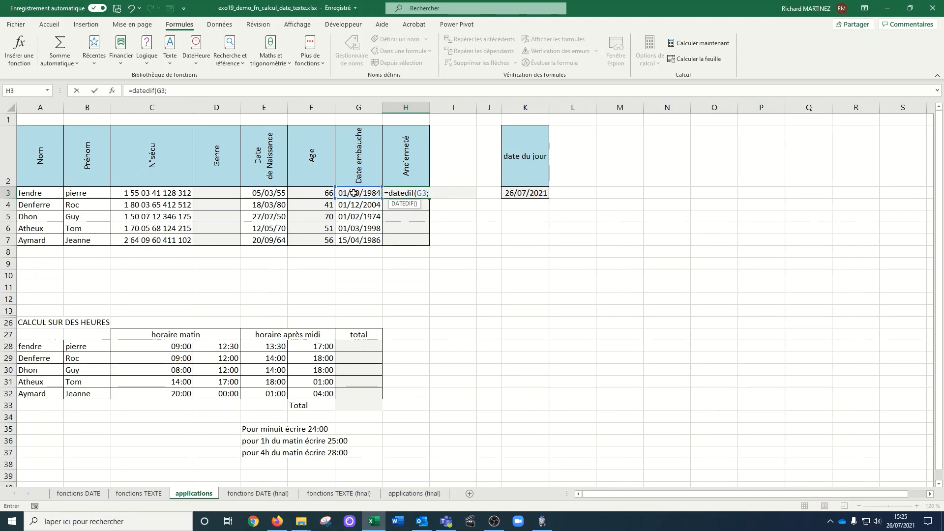
click(527, 195)
key(F4)
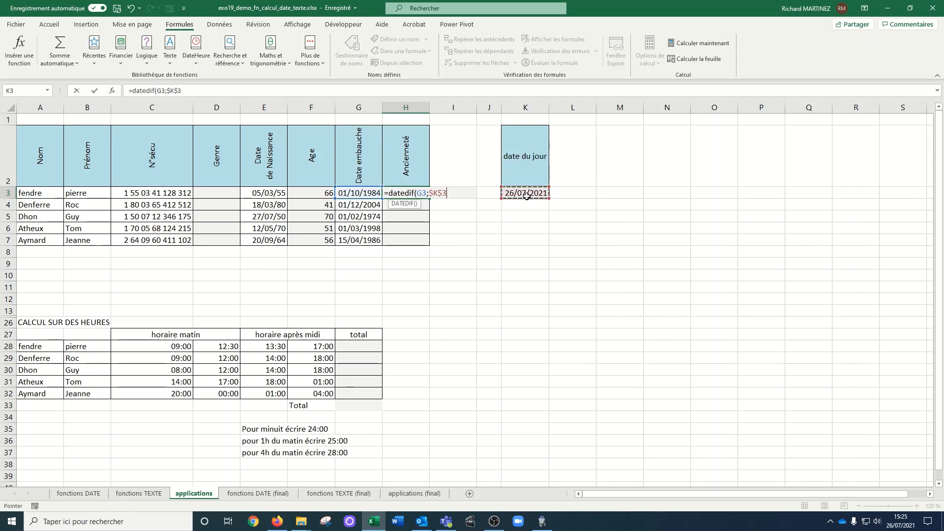
text(;"y"))
key(Return)
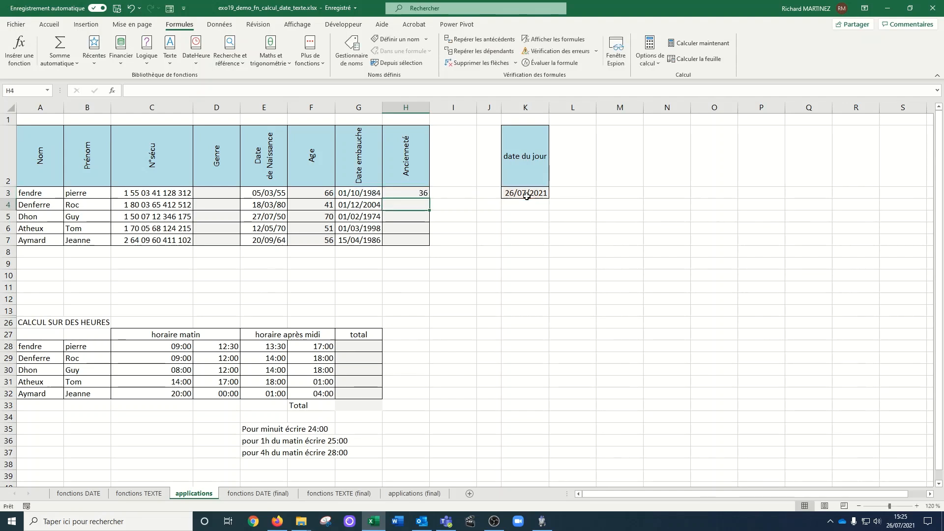
click(417, 192)
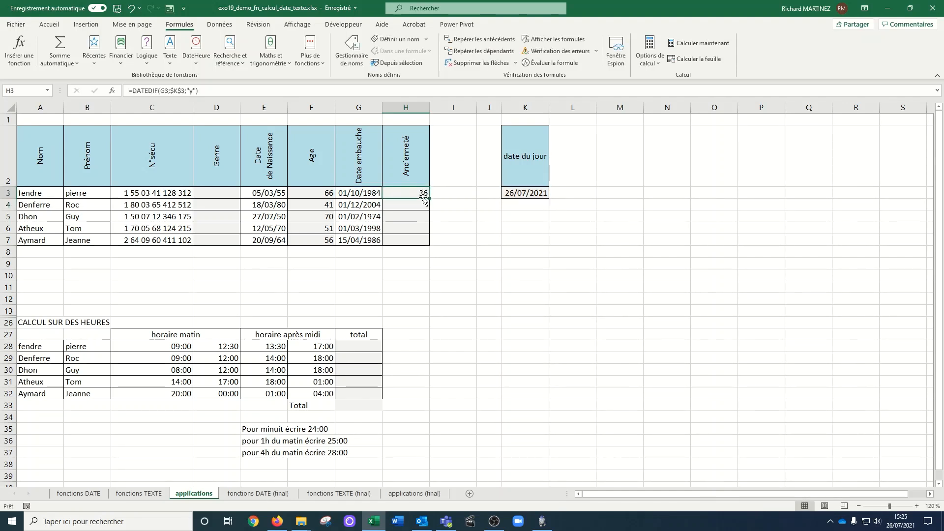
double_click(429, 198)
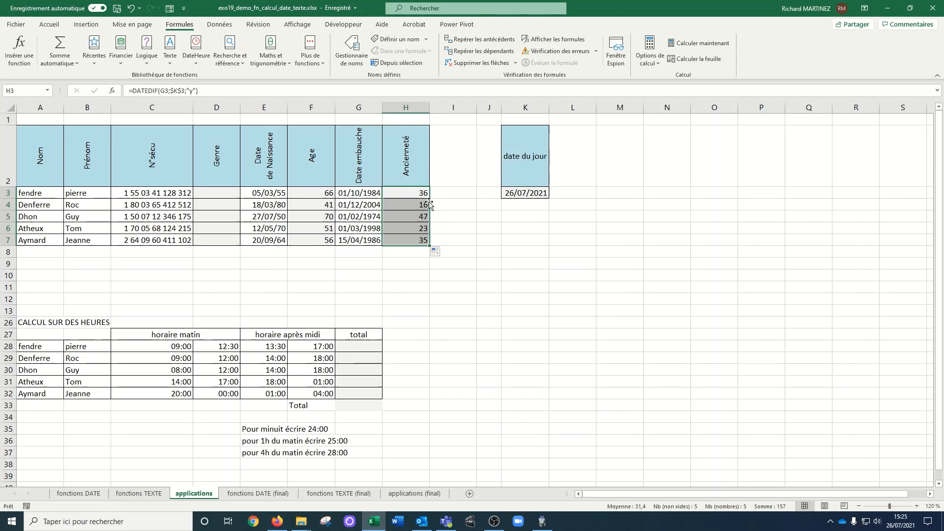
Step: Replace the age formula in F3 with =DATEDIF(E3;AUJOURDHUI();"y") and copy it down to F7
click(309, 190)
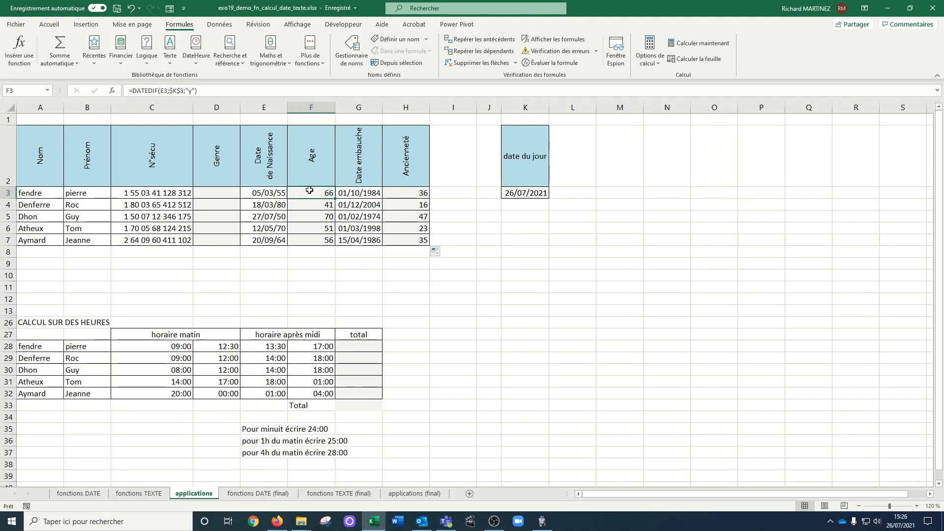
text(=datedif()
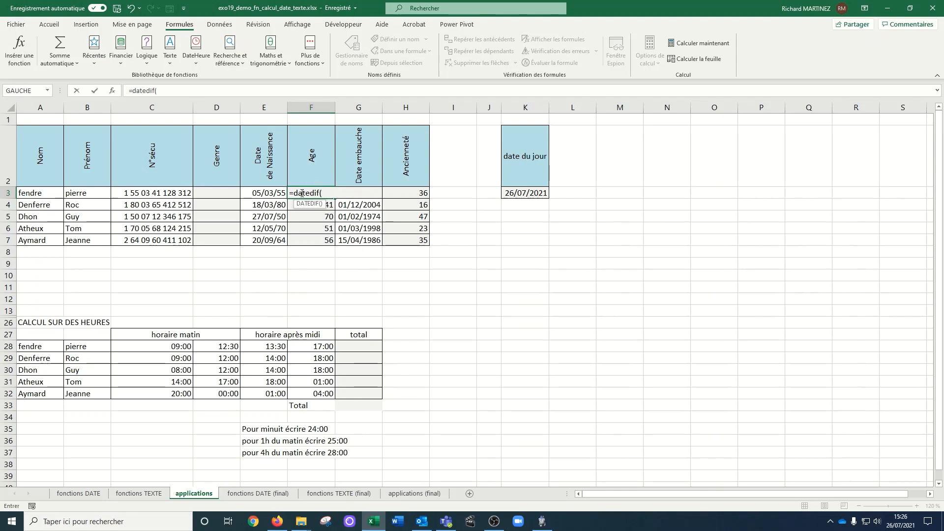
click(273, 191)
text(;)
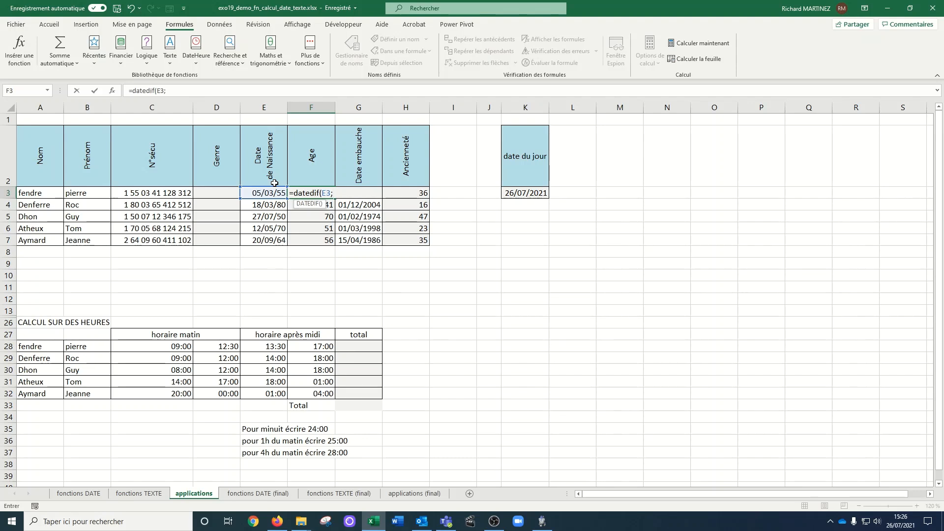
text(auj)
key(Tab)
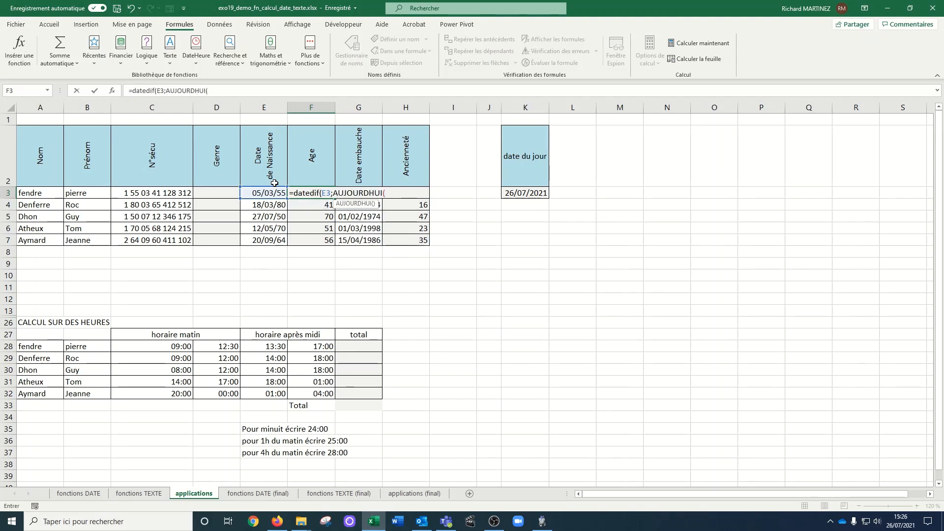
text())
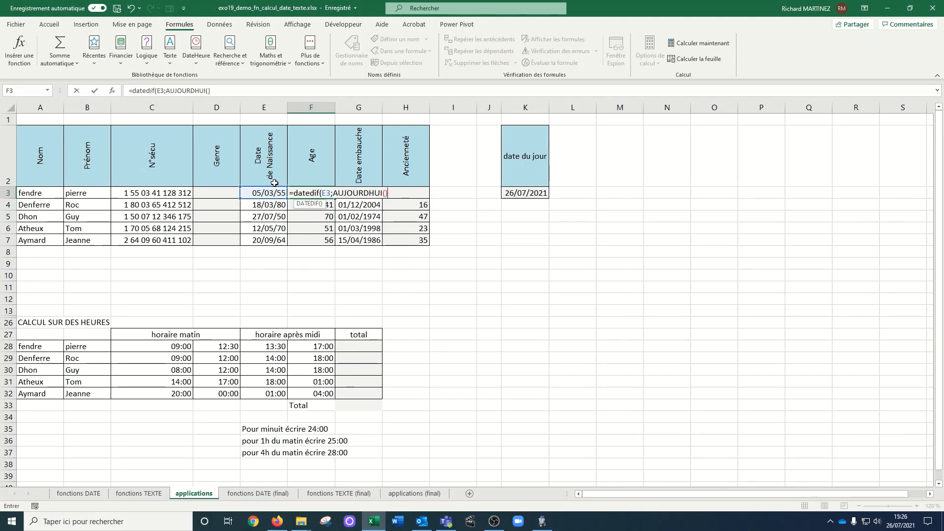
text(;"y"))
key(Return)
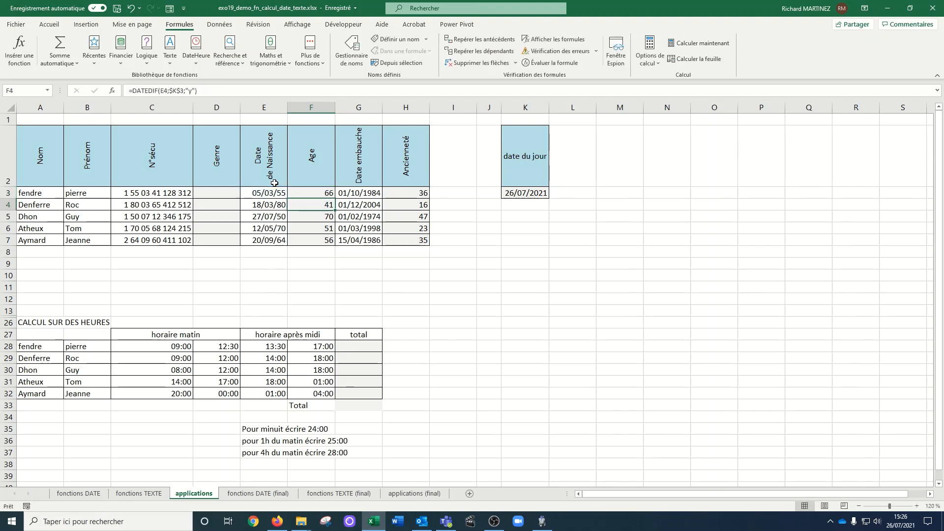
click(324, 195)
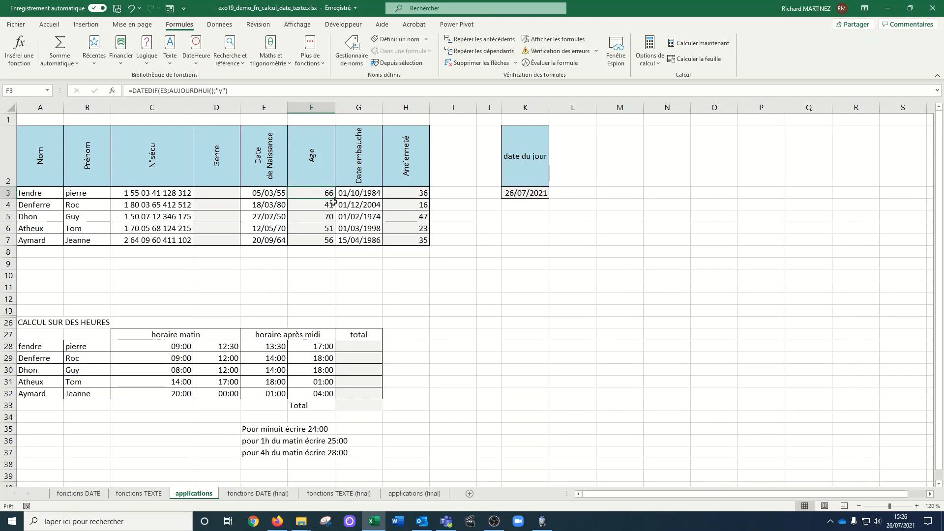
double_click(335, 198)
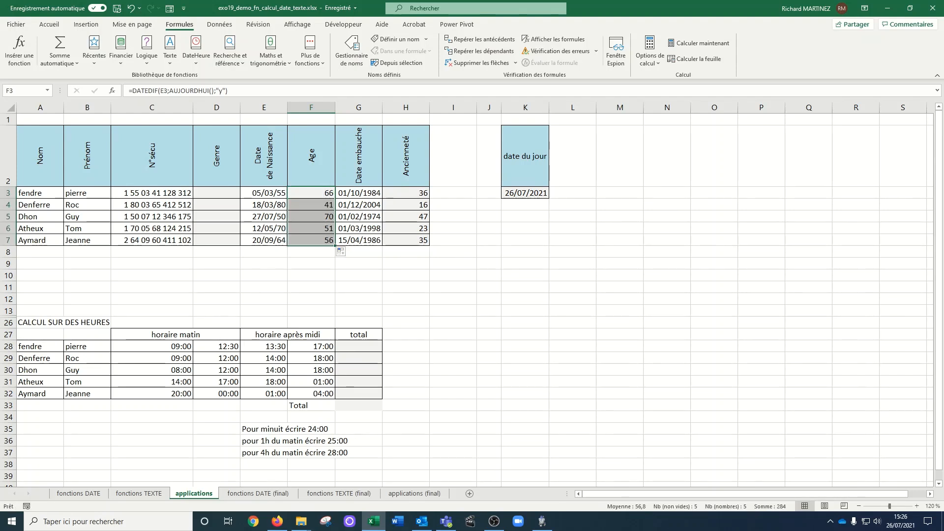
Step: Start the gender formula in D3 by testing whether the first character of the social security number equals "2": =SI(GAUCHE(C3;1)="2"
click(213, 196)
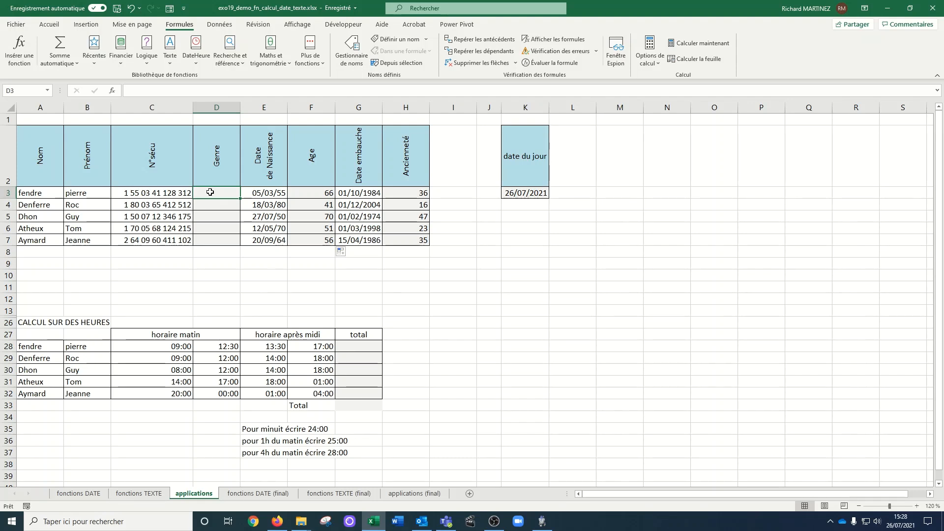
text(=)
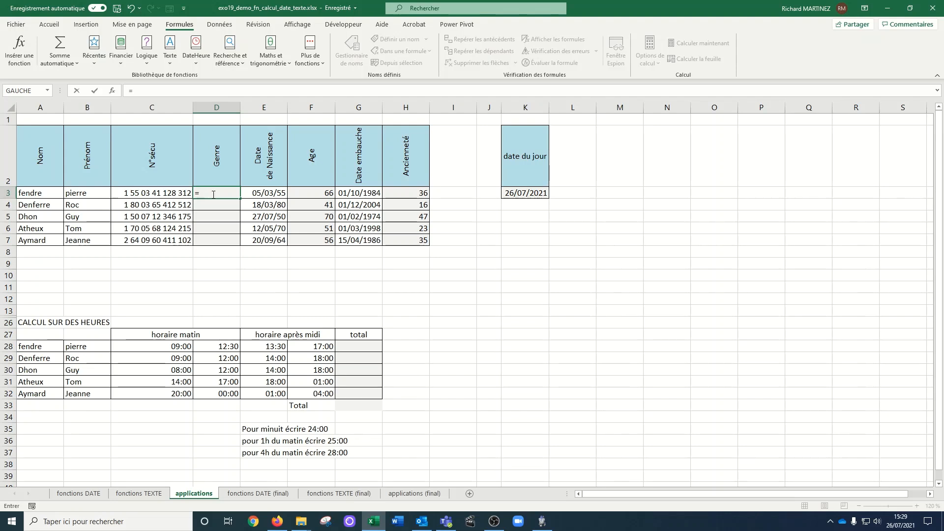
text(si()
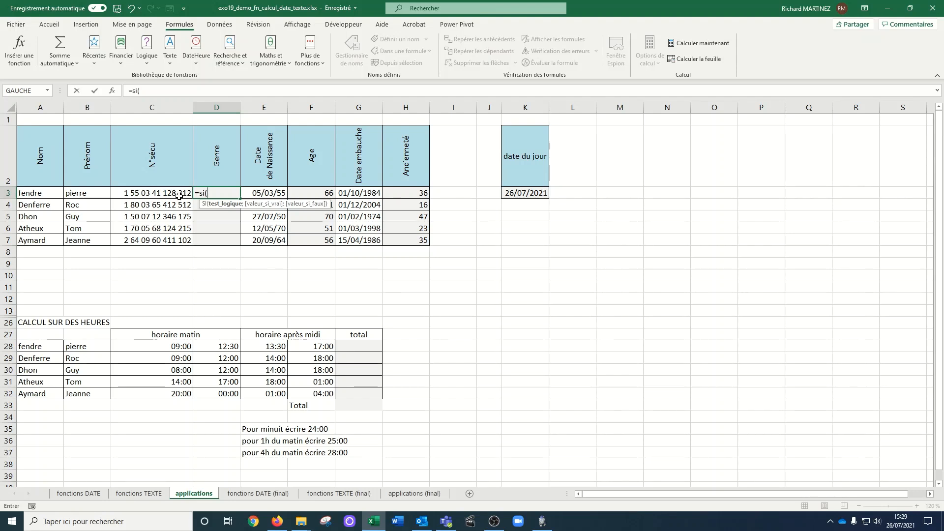
text(gauch)
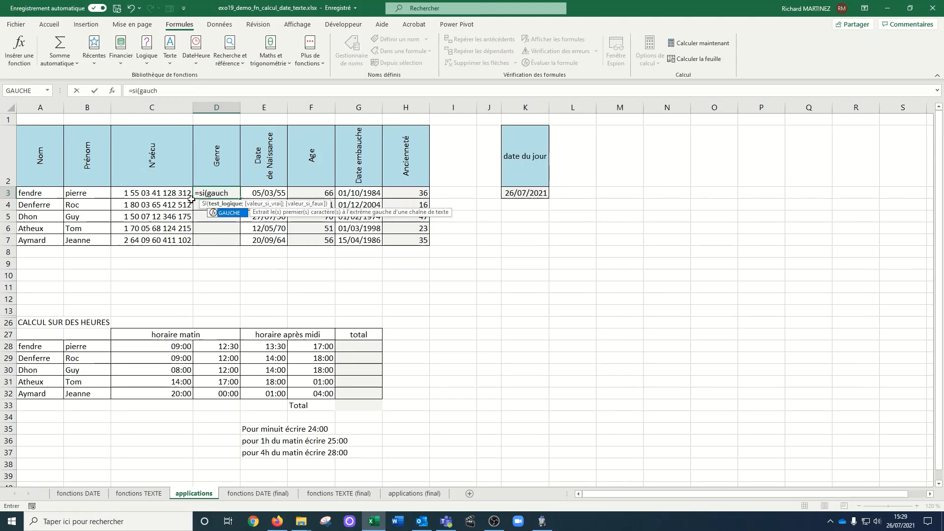
double_click(230, 213)
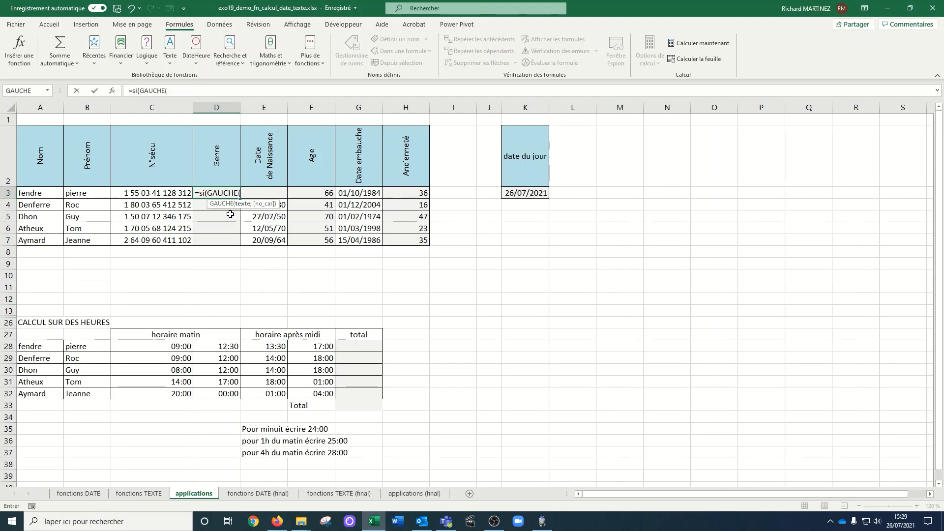
click(162, 193)
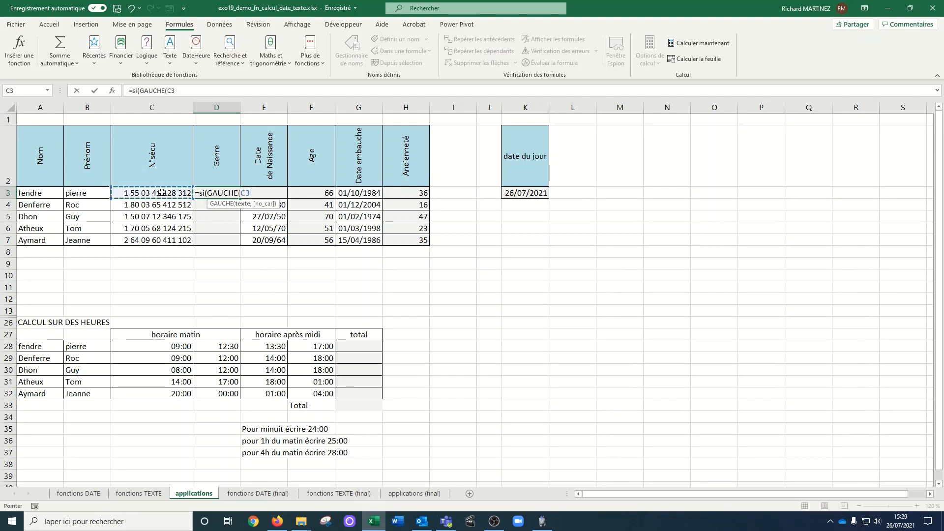
text(;1)
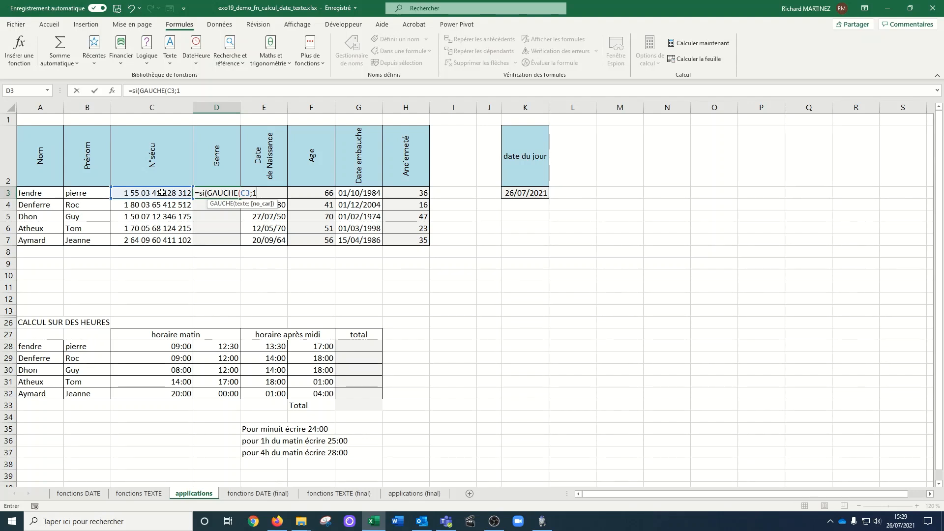
text())
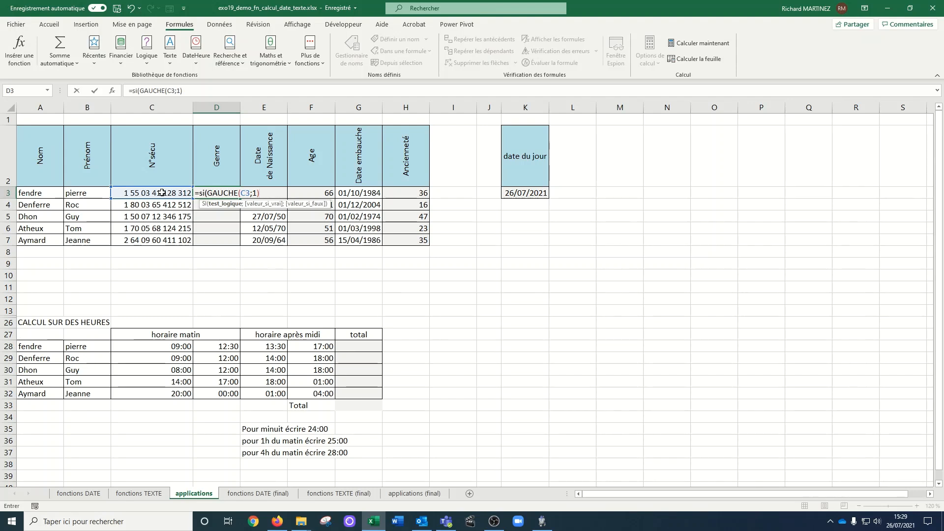
text(=2)
click(265, 196)
text(")
click(273, 194)
text(")
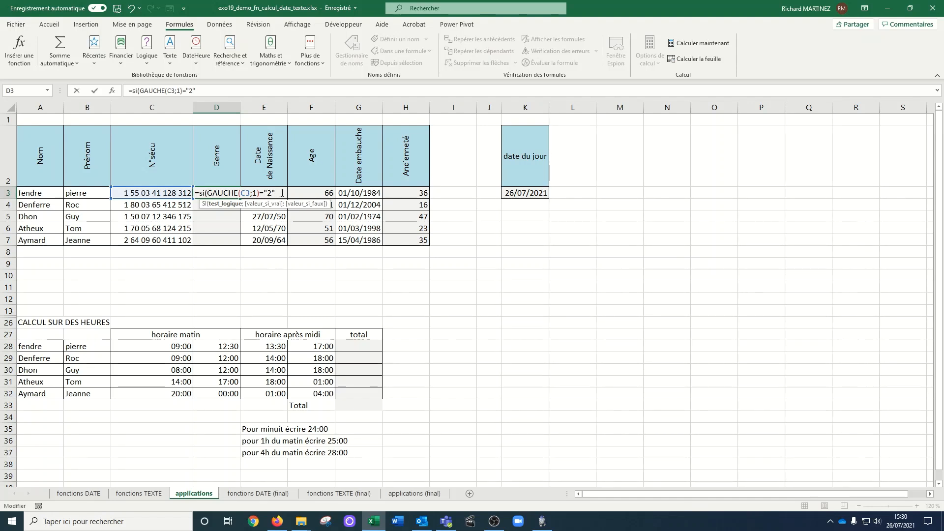
Step: Complete the D3 formula to return "F" when the test is true and "H" otherwise, and fill it down to D7
text(;"F")
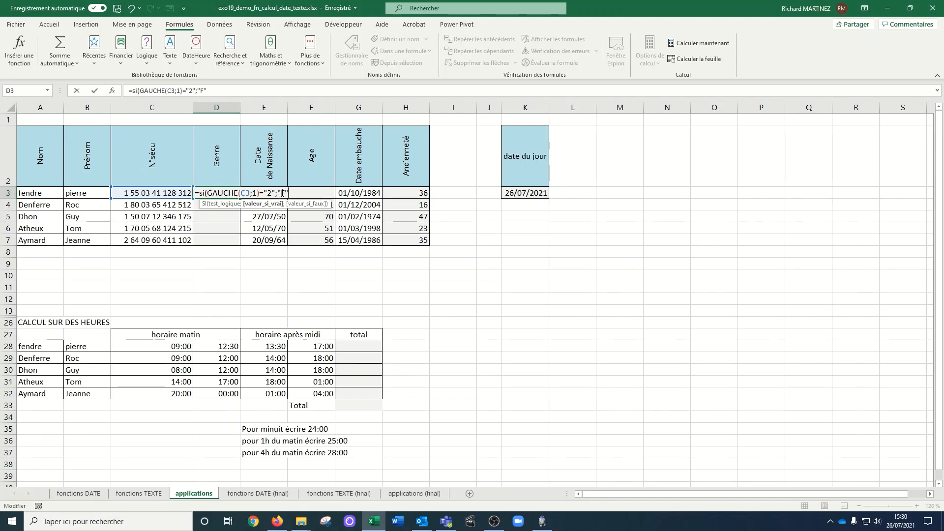
text(;)
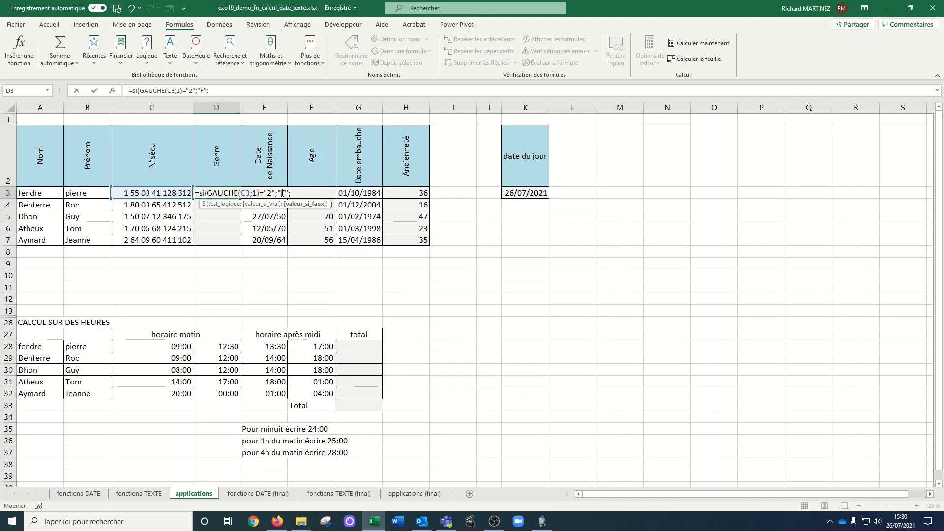
text("H"))
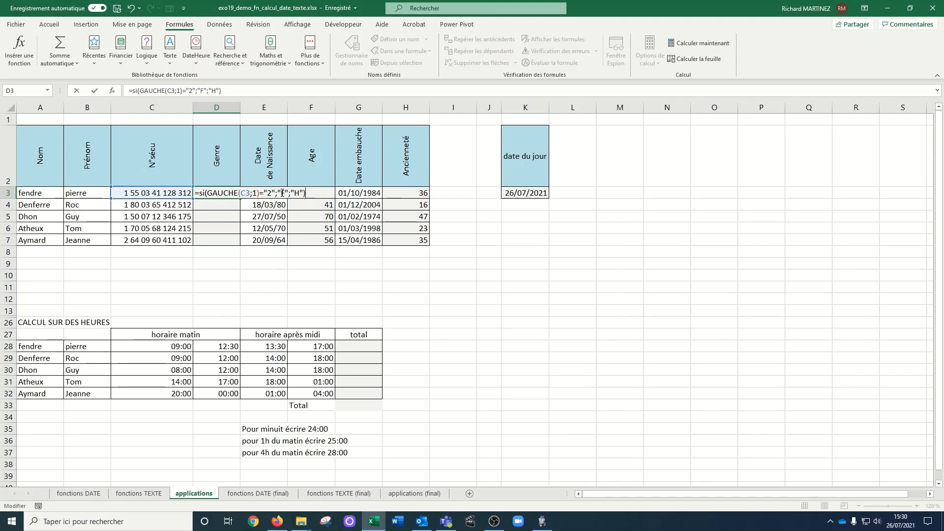
key(Return)
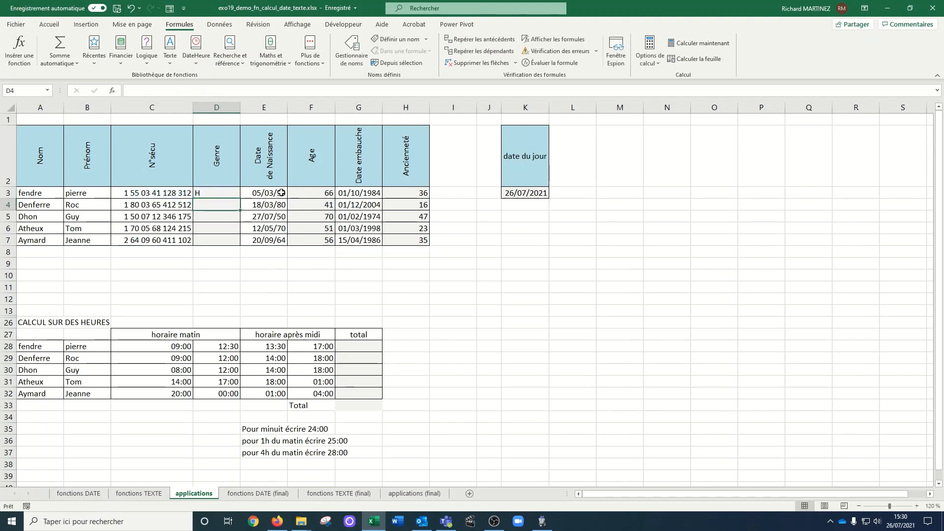
click(231, 192)
double_click(241, 198)
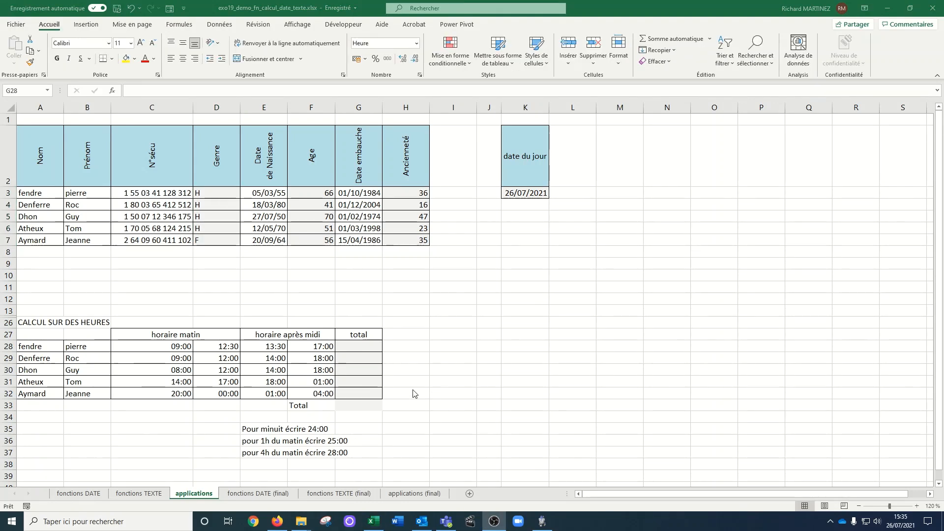
Step: Calculate the hours worked in G28 with =(D28-C28)+(F28-E28) and fill the formula down the total column
click(368, 347)
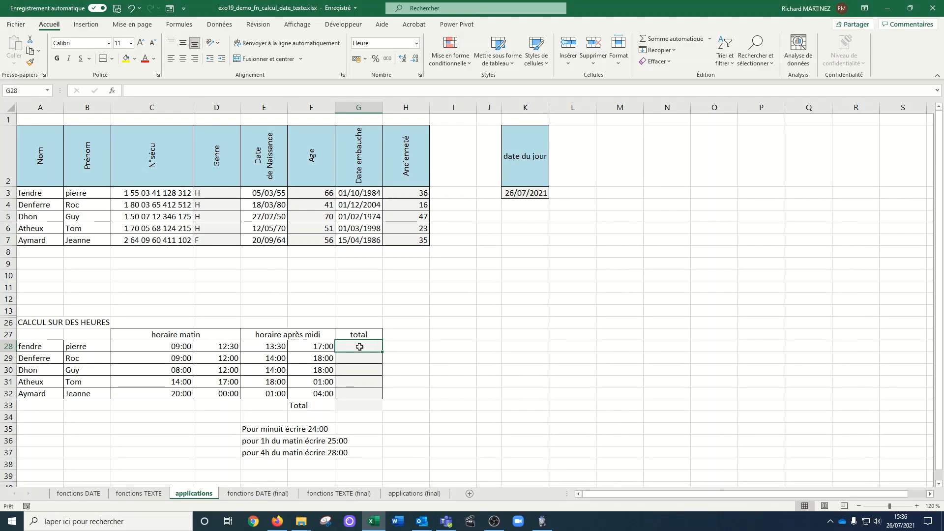
text(=)
text(()
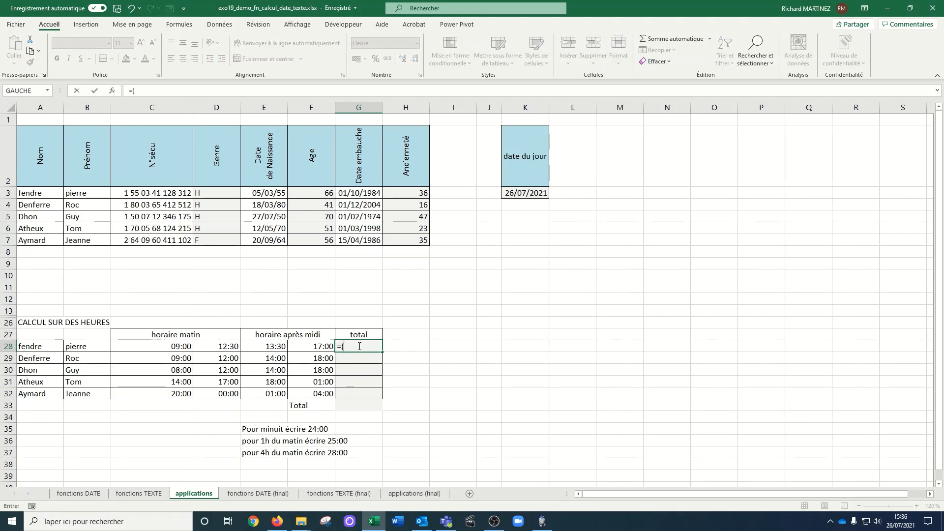
click(233, 344)
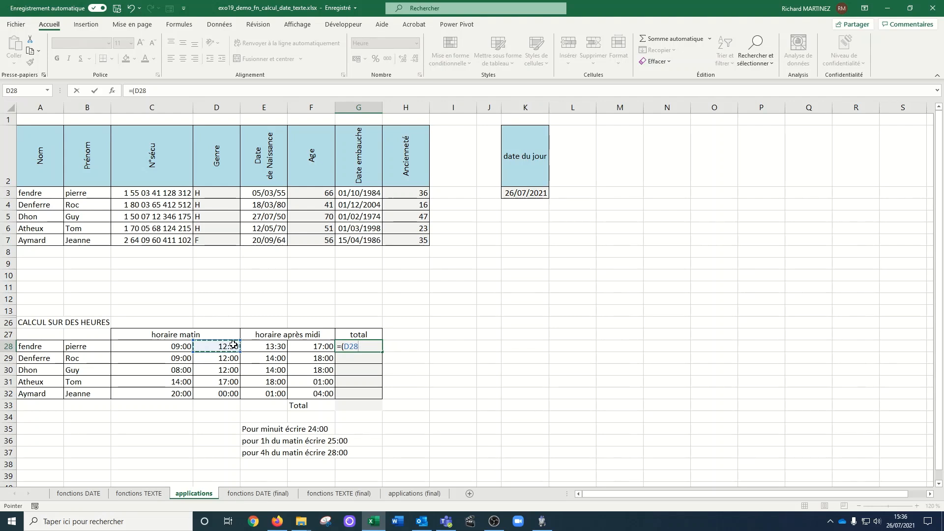
text(-)
click(183, 346)
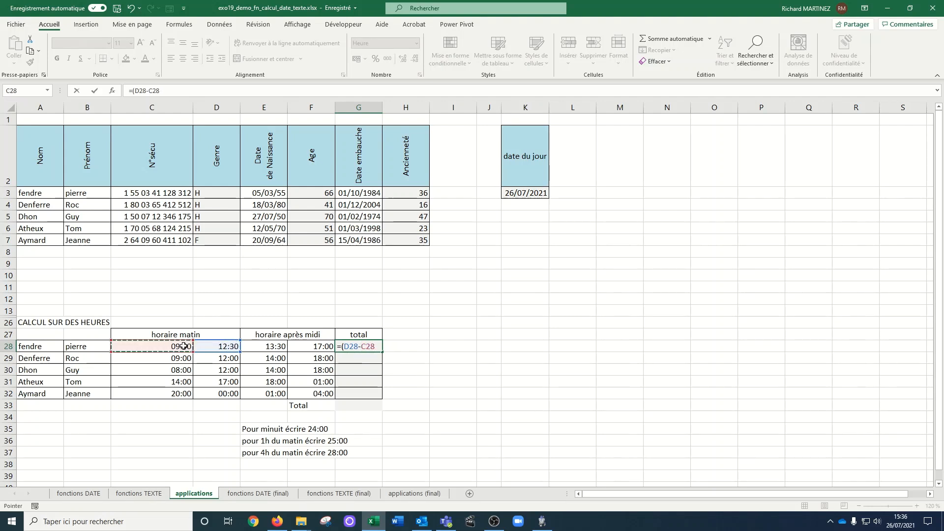
text()+)
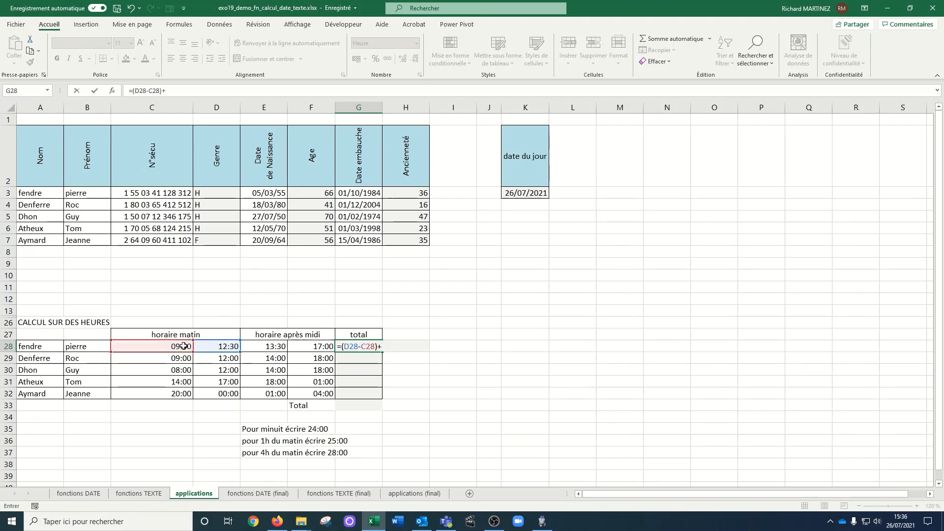
text(()
click(314, 346)
text(-)
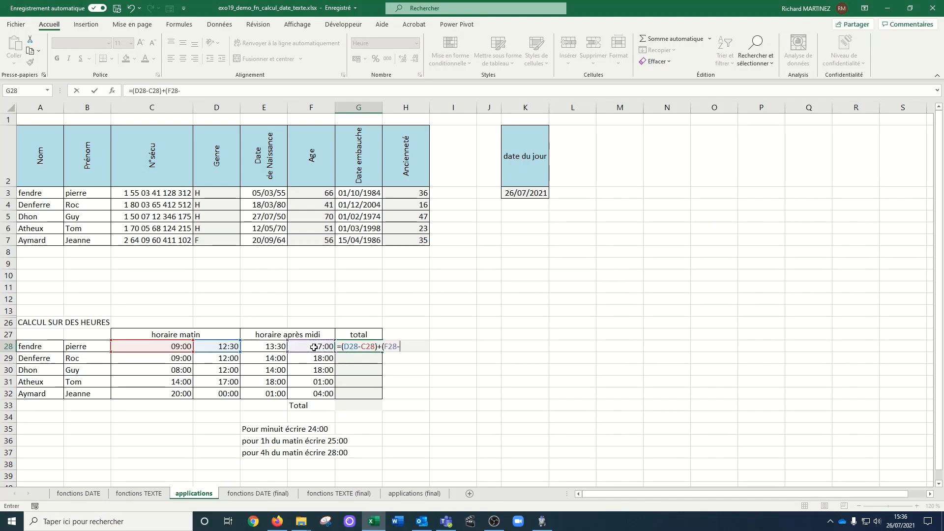
click(276, 346)
text())
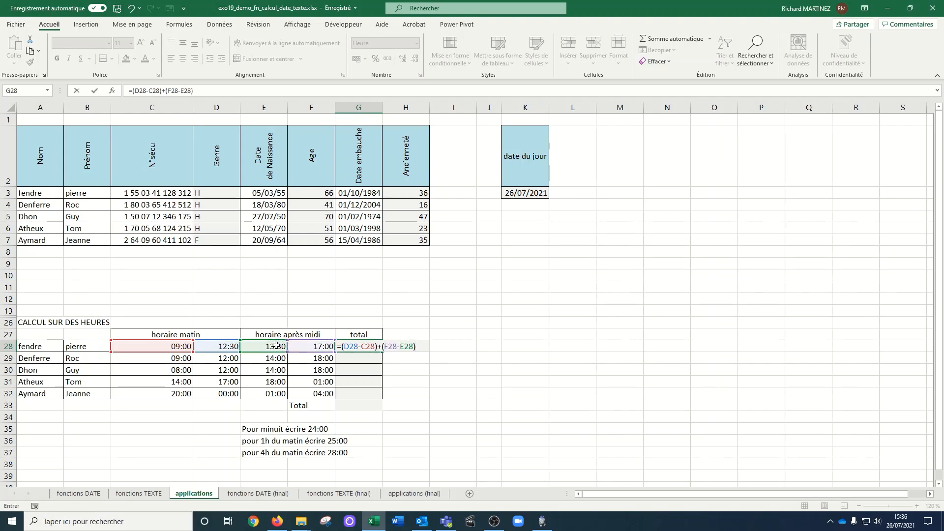
key(Return)
click(379, 350)
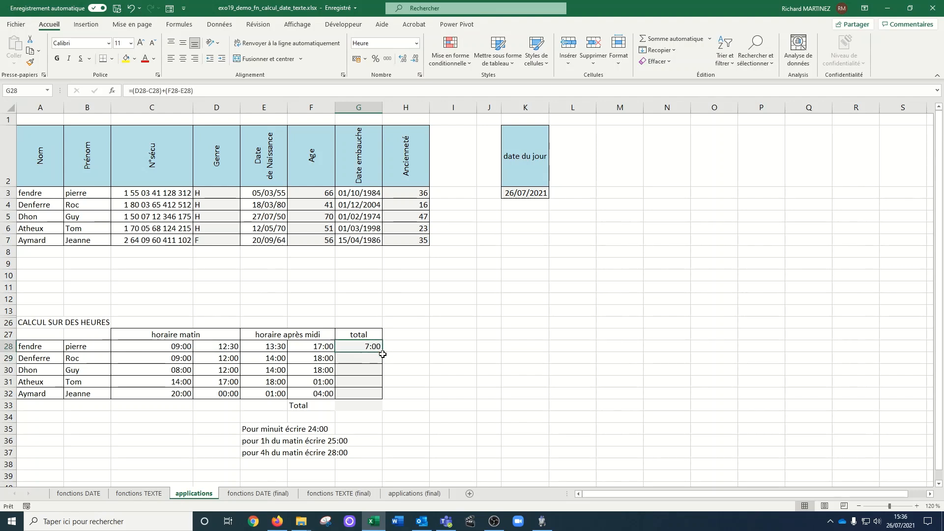
double_click(383, 352)
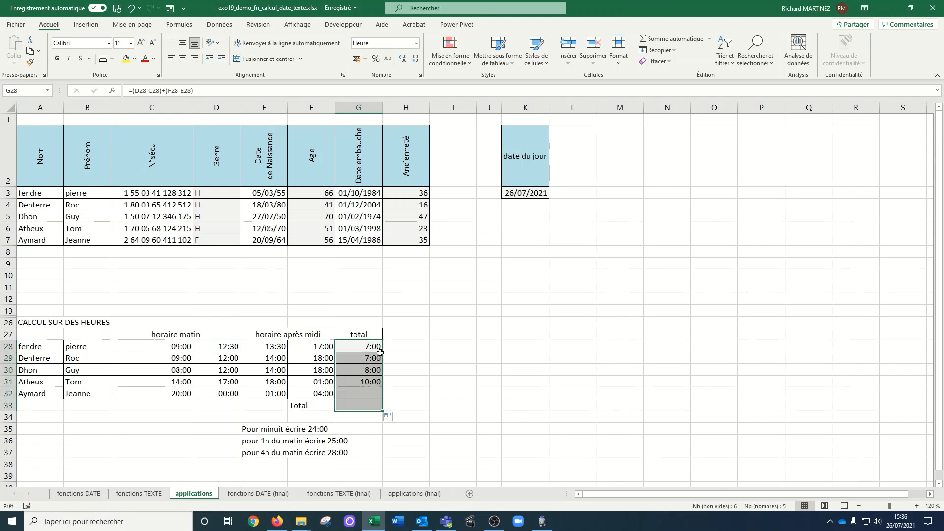
Step: Replace the copied formula in G33 with the sum of the hours, =SOMME(G28:G32)
click(360, 407)
key(Delete)
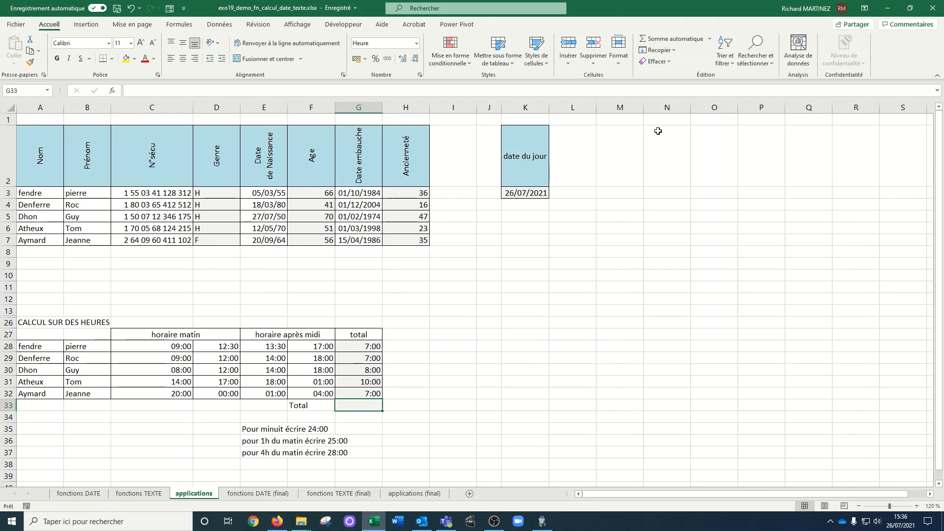
click(681, 41)
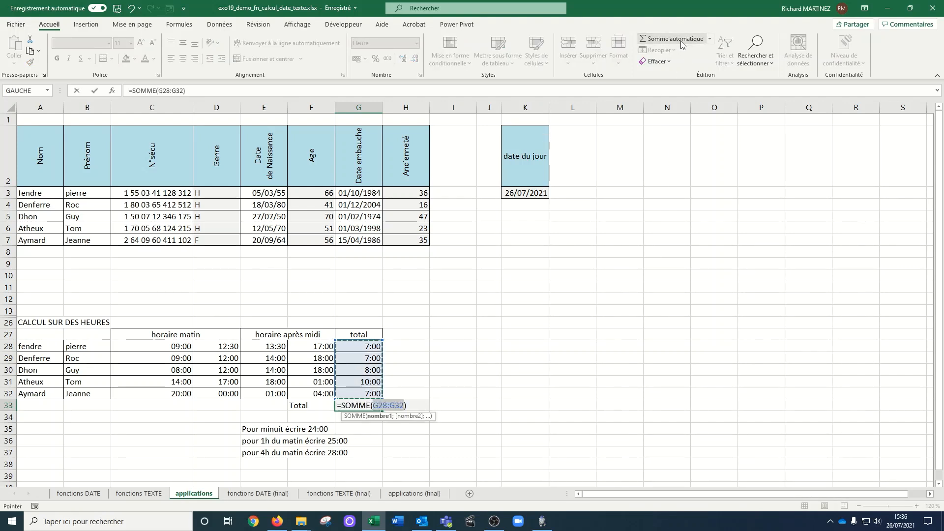
key(Return)
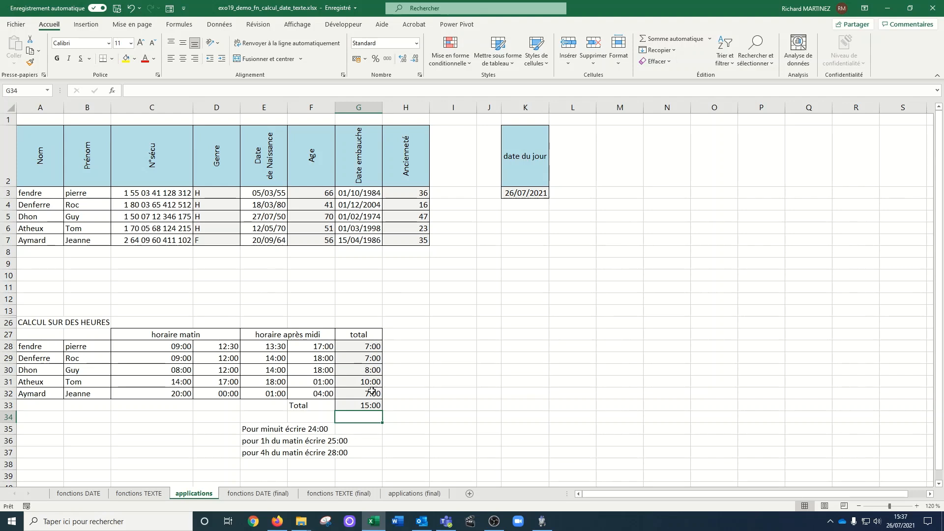
Step: Format the total in G33 with the Heure type 37:30:55 so it counts beyond 24 hours
click(363, 404)
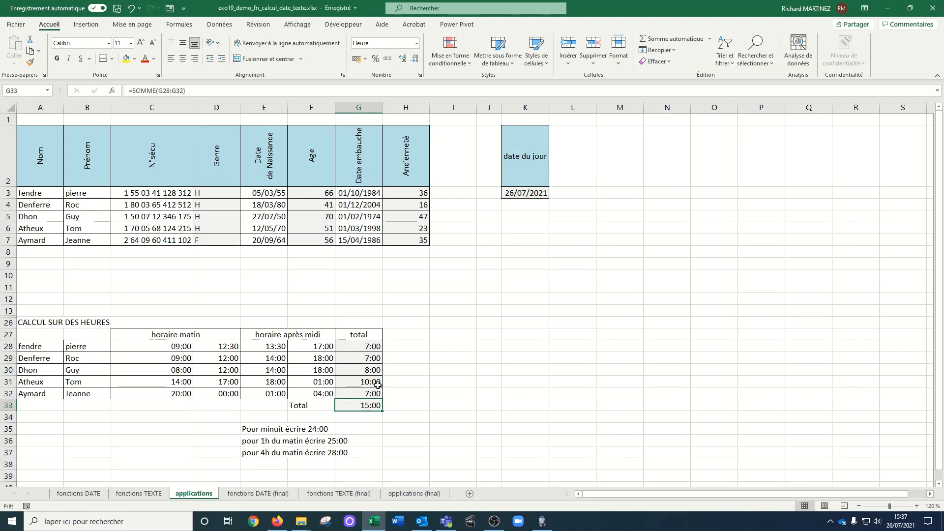
click(418, 43)
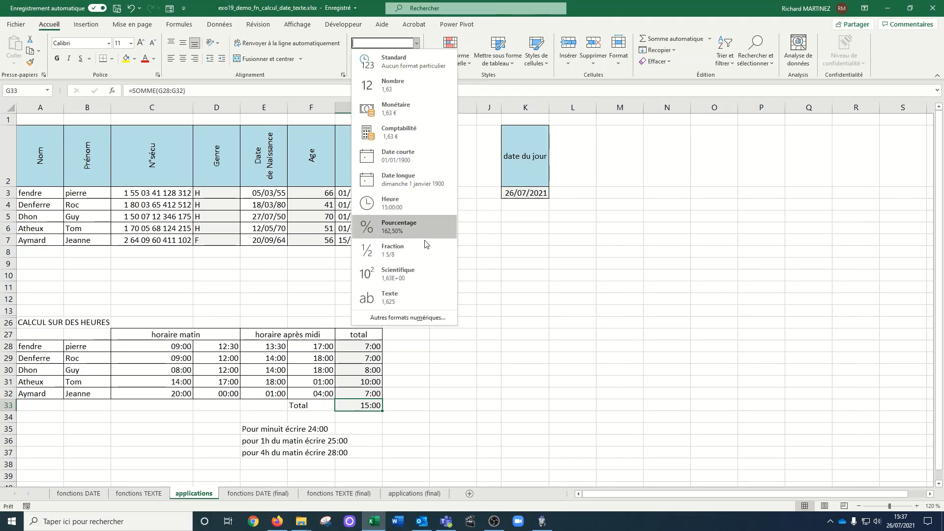
click(431, 321)
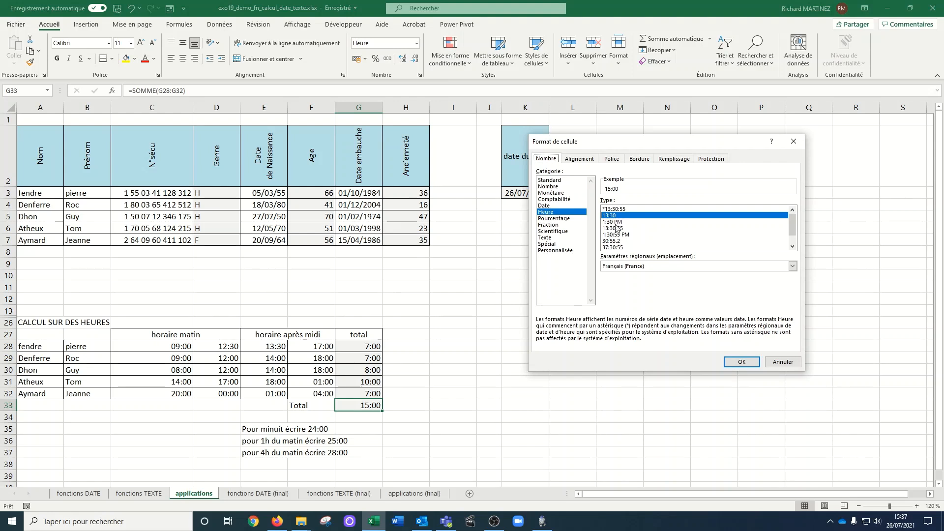
click(611, 247)
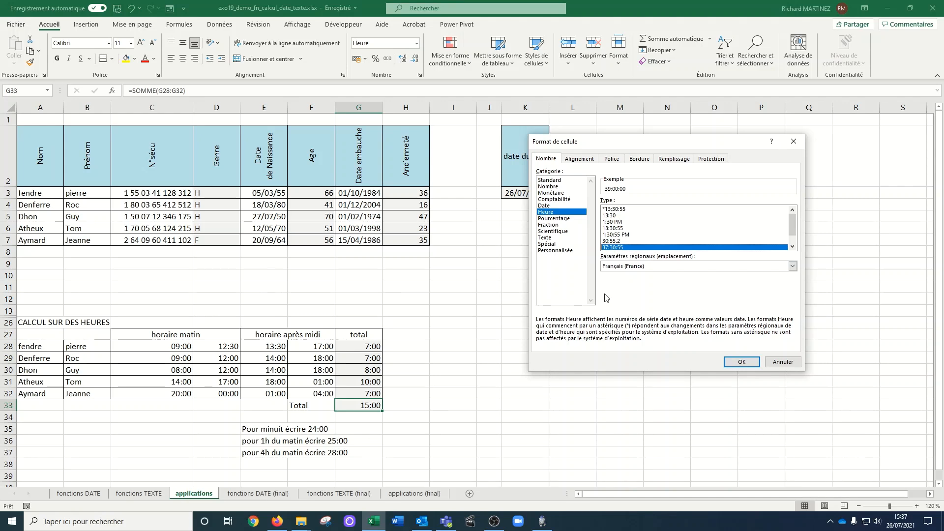
click(739, 360)
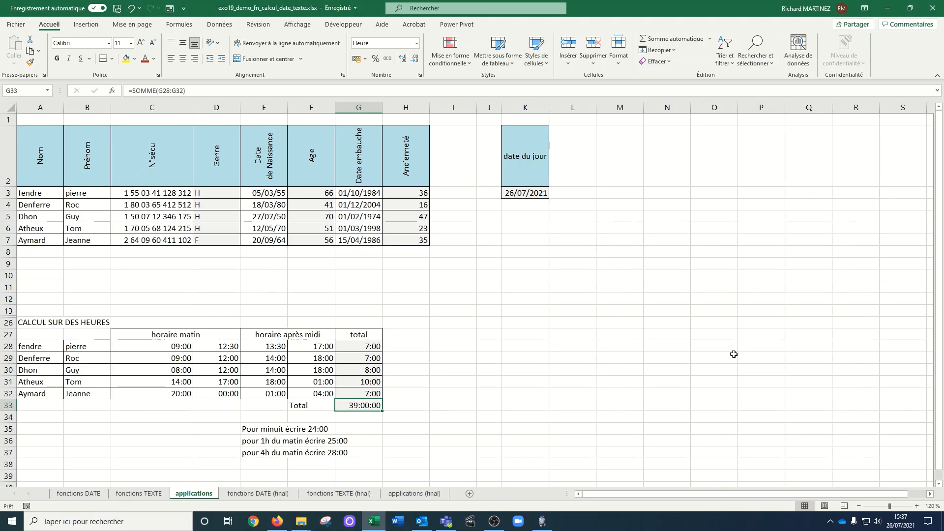
Step: Examine the custom format code (Personnalisée) behind the time format of G33 and keep it as it is
click(417, 43)
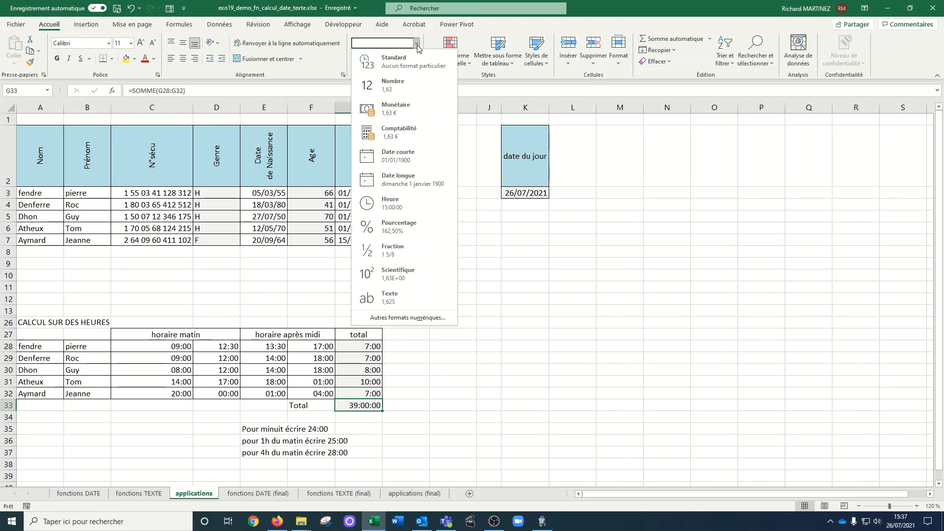
click(441, 320)
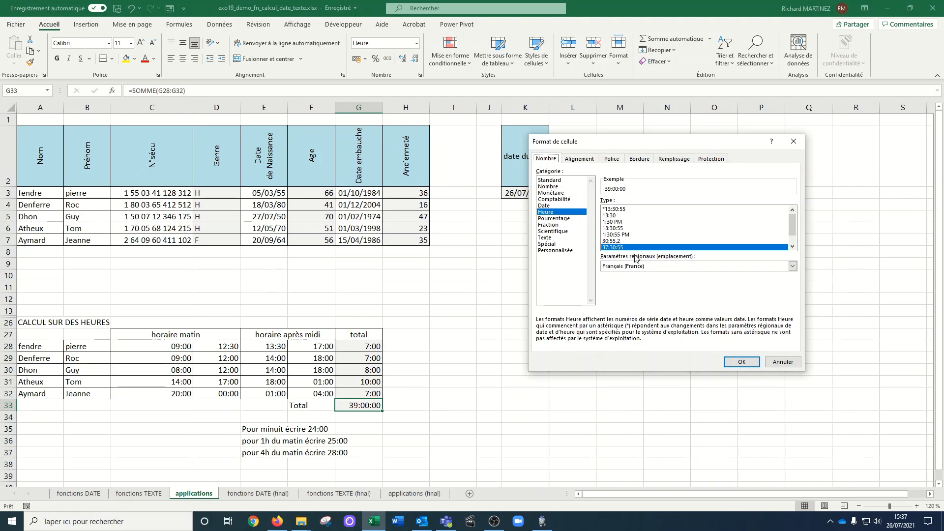
click(554, 252)
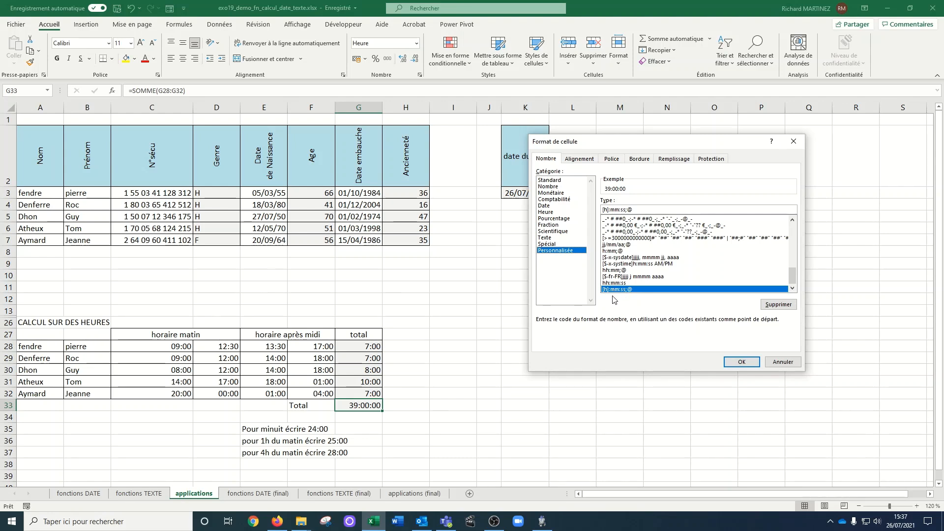
click(741, 362)
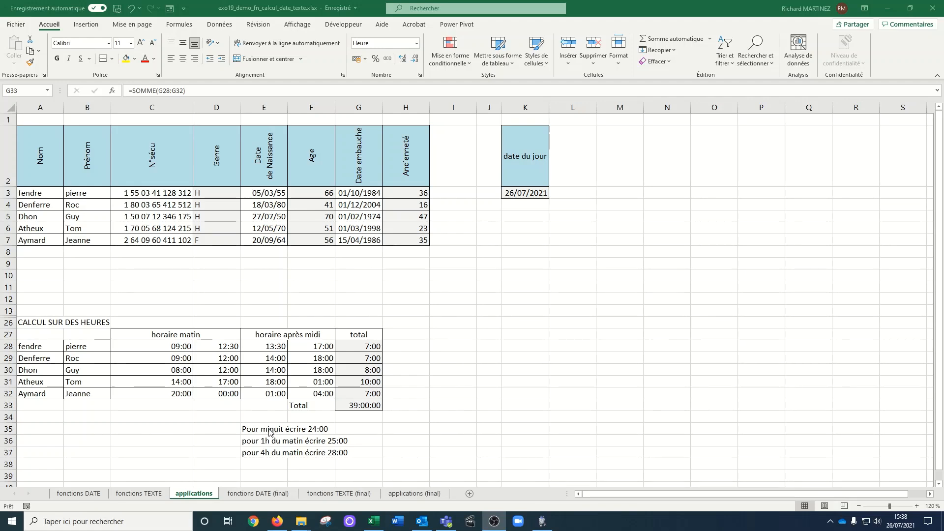
Step: Review the notes in E35:E37 on writing times from midnight onwards against the morning and afternoon schedules in C28:F32
click(268, 429)
drag(265, 429, 314, 454)
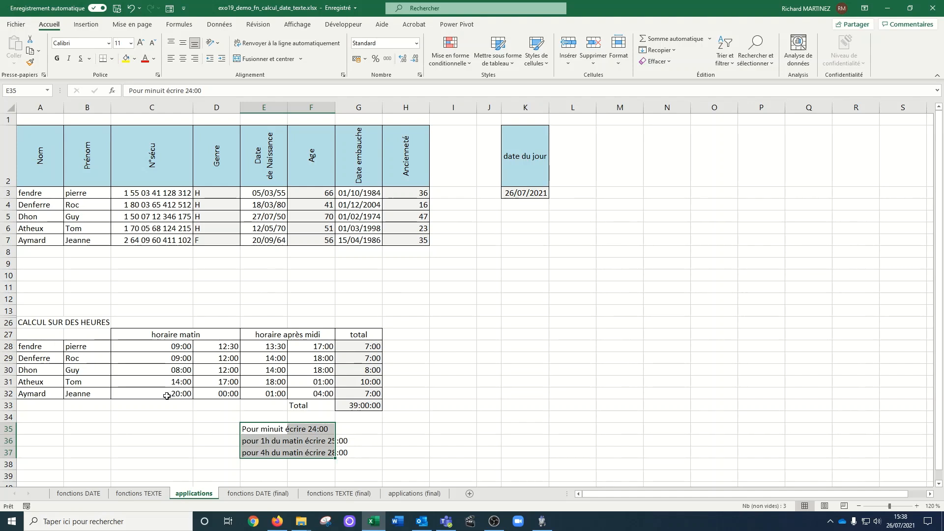
drag(148, 393, 302, 393)
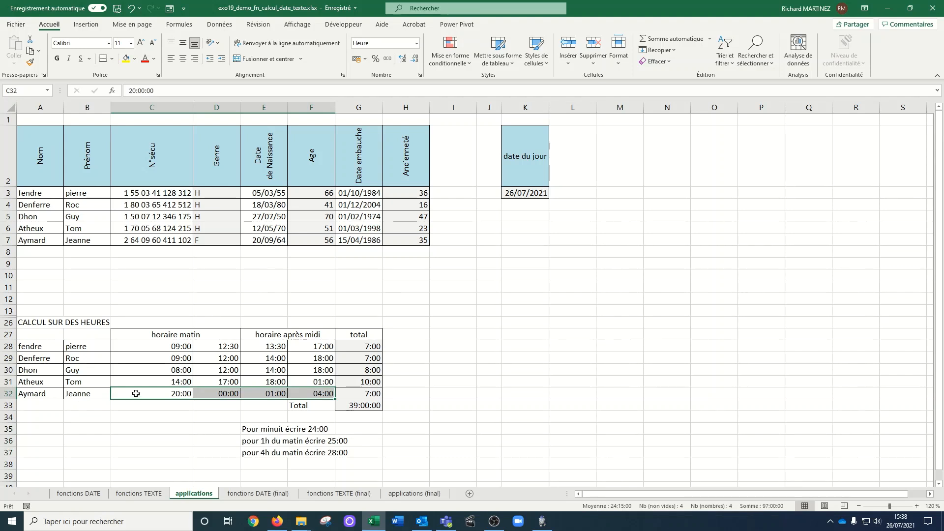
drag(137, 393, 316, 386)
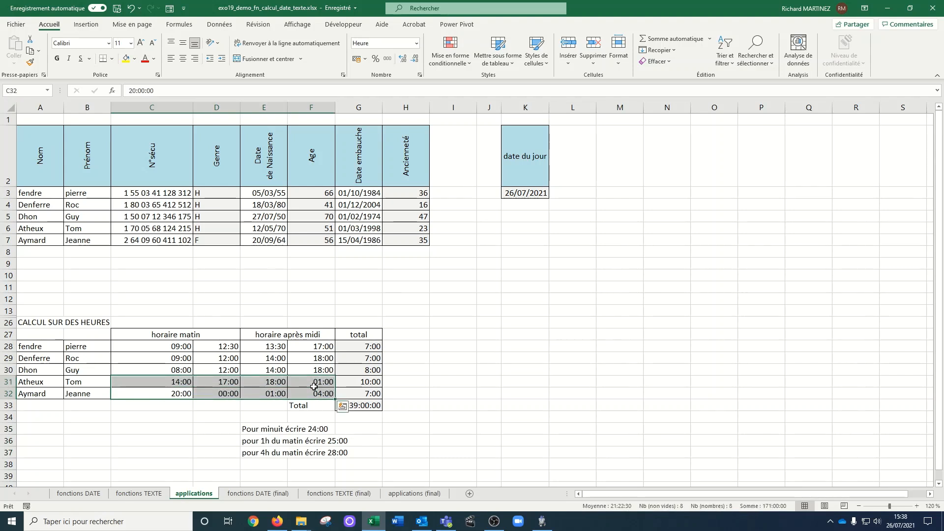
click(171, 349)
drag(171, 349, 302, 382)
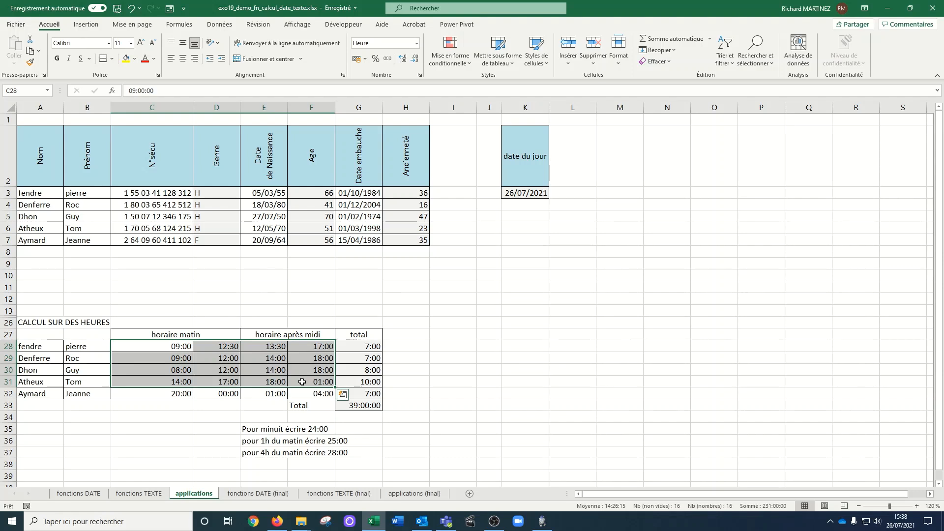
drag(173, 395, 305, 393)
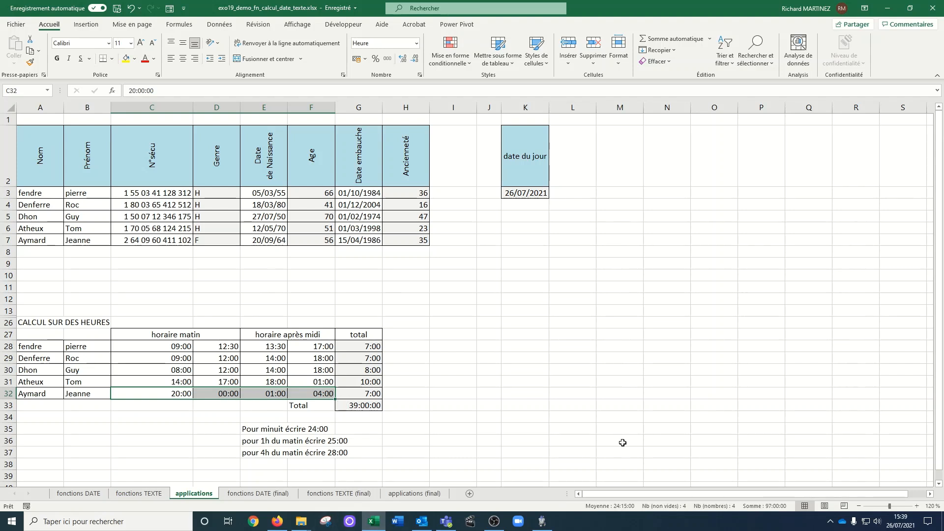
Step: Enter the test times 20:00, 00:00, 01:00 and 04:00 in cells L32 to O32
click(578, 393)
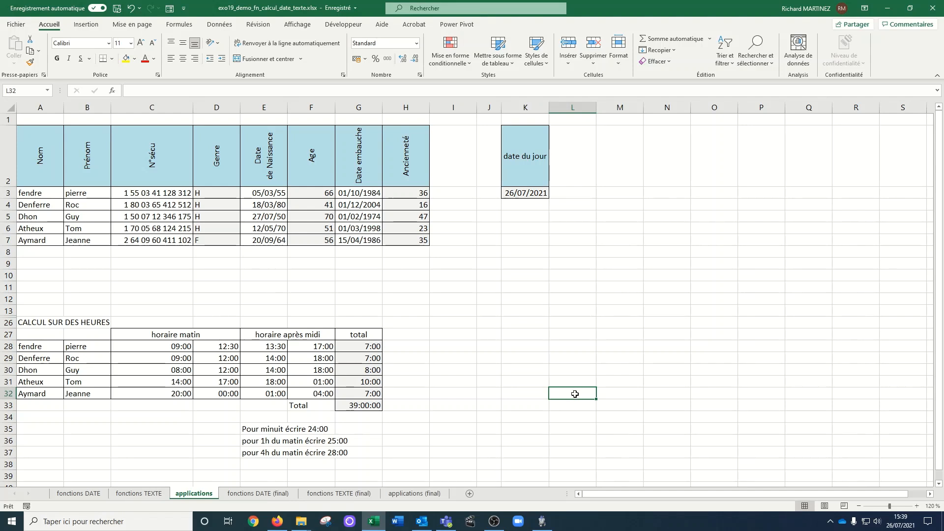
text(20)
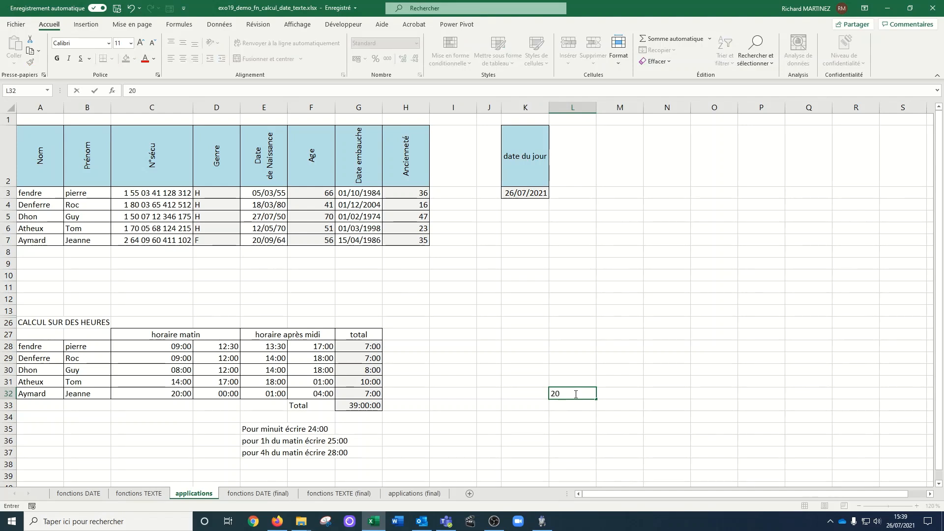
text(:00)
key(Tab)
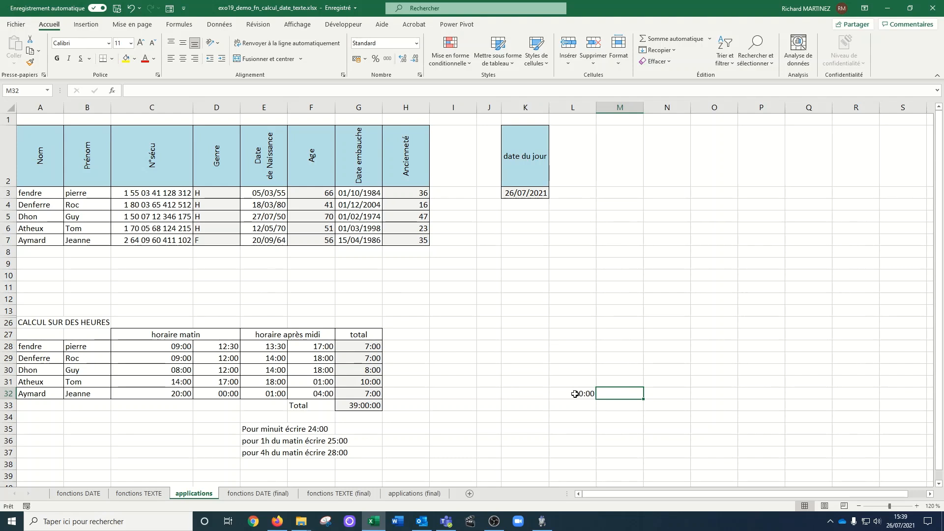
text(00:00)
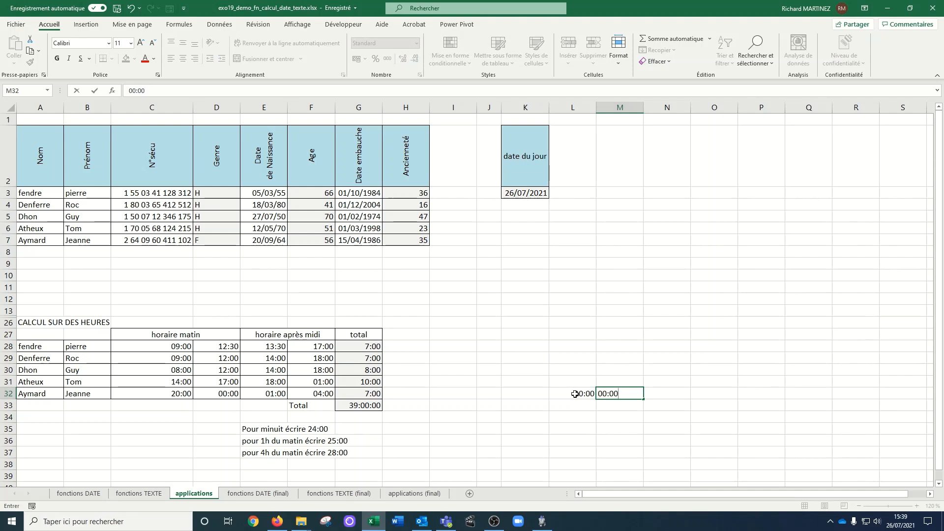
key(Tab)
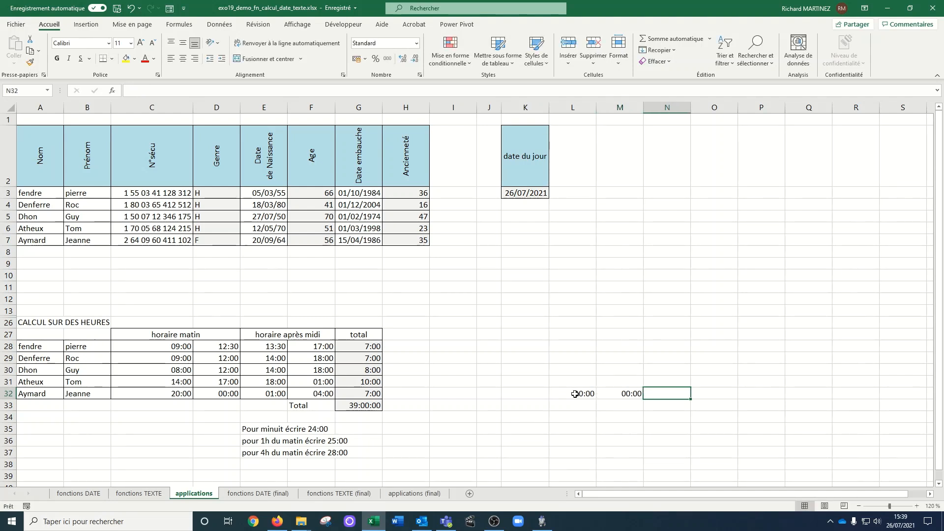
text(01)
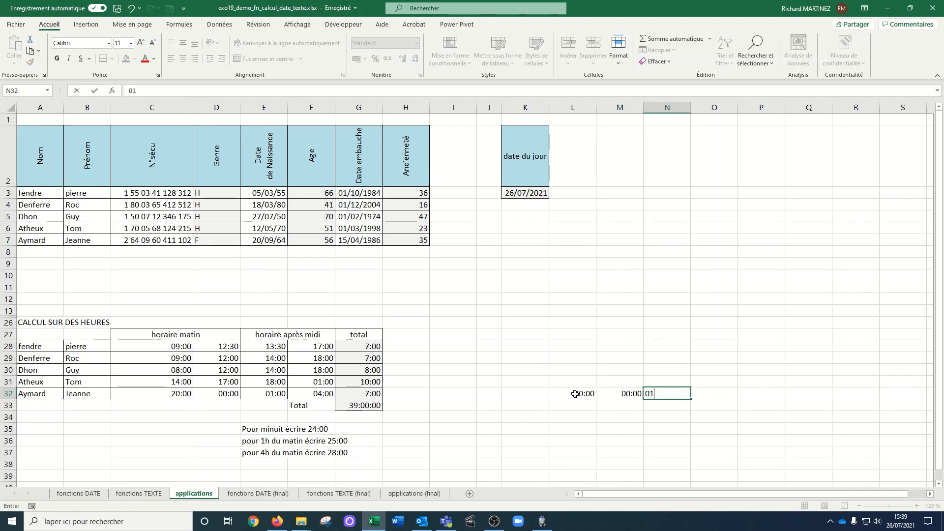
text(:00)
key(Tab)
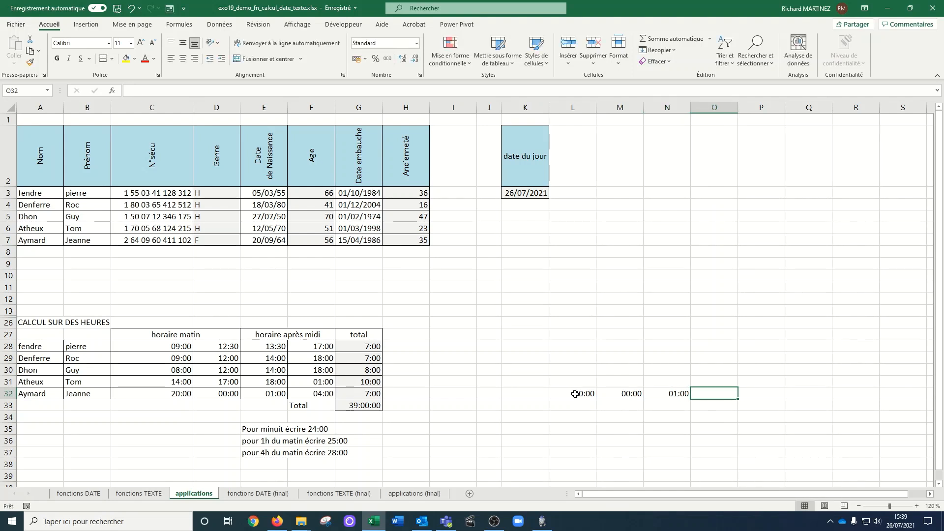
text(04:00)
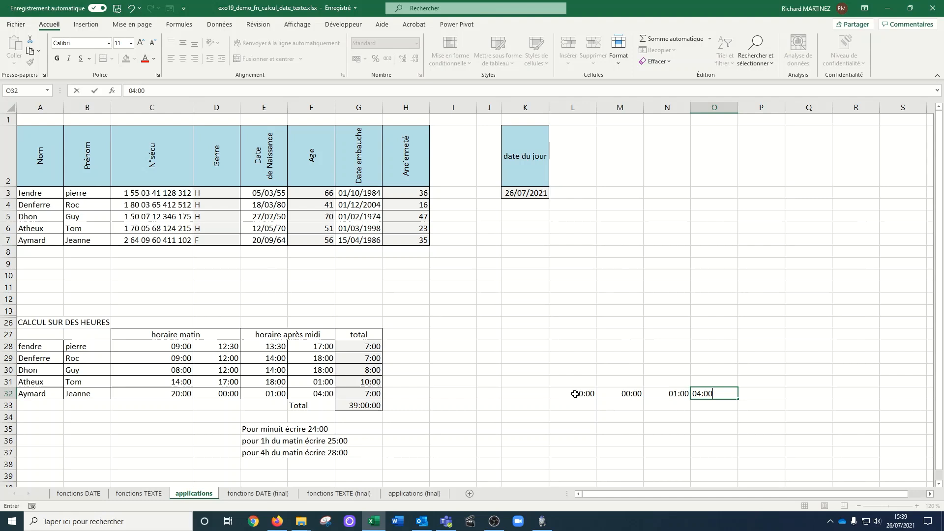
key(Tab)
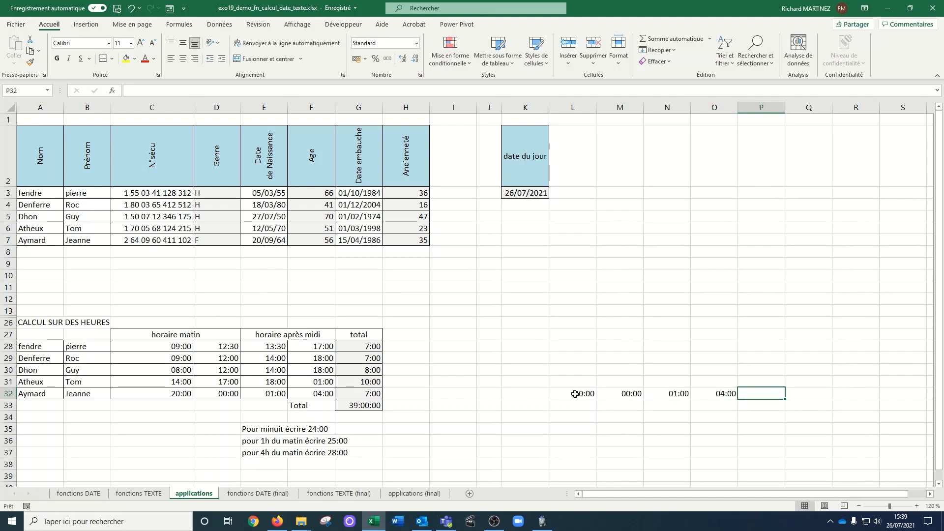
Step: Calculate the hours worked for the test row in P32 with =(M32-L32)+(O32-N32)
text(=)
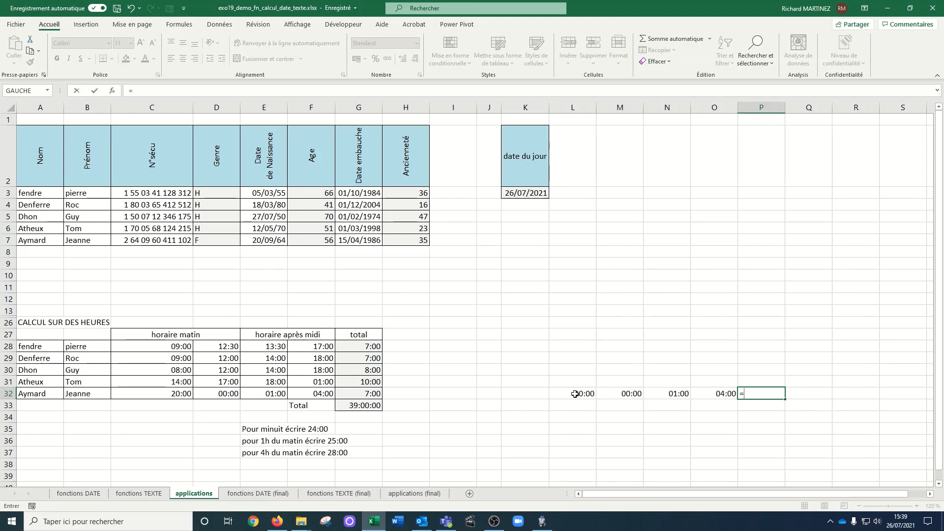
text(()
click(618, 394)
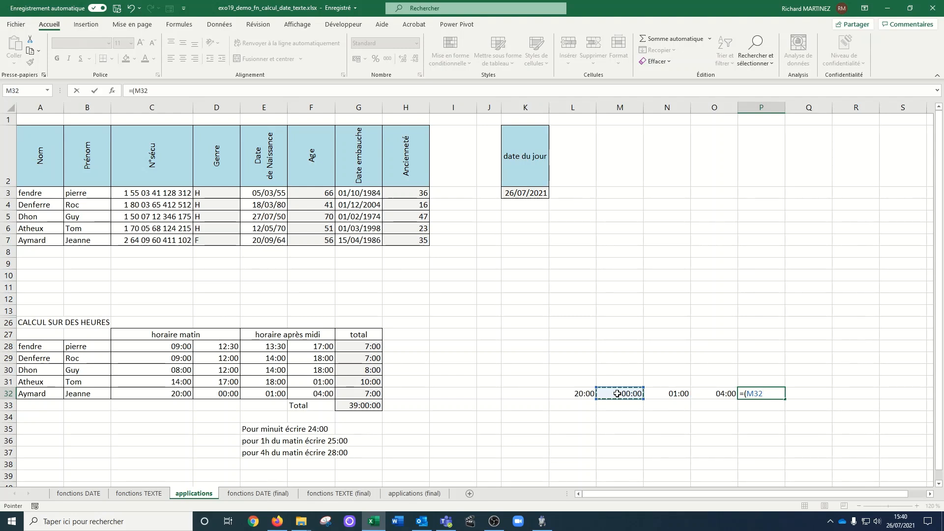
text(-)
click(581, 392)
text())
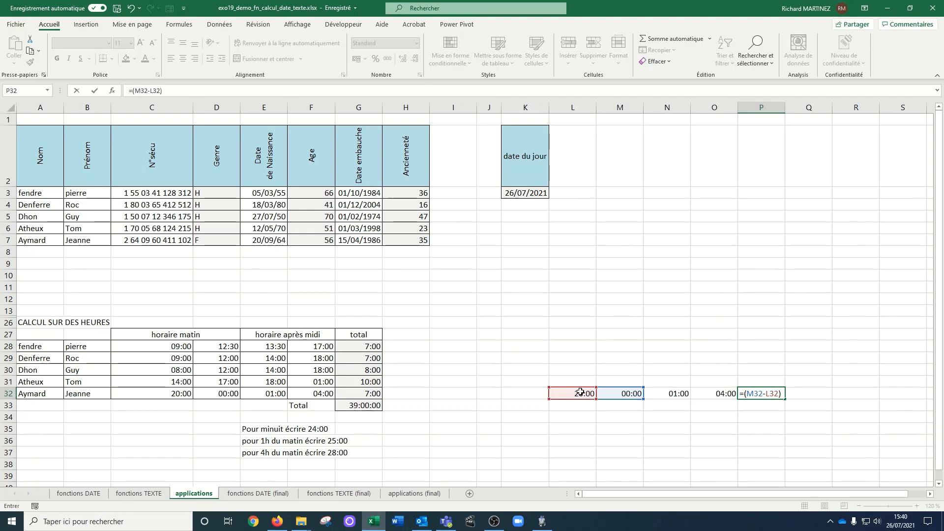
text(+()
click(724, 393)
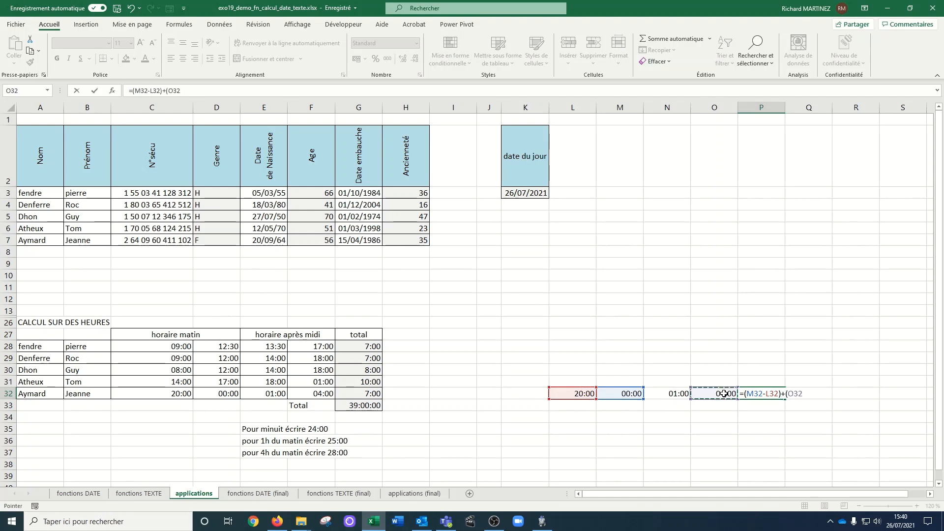
text(-)
click(679, 395)
text())
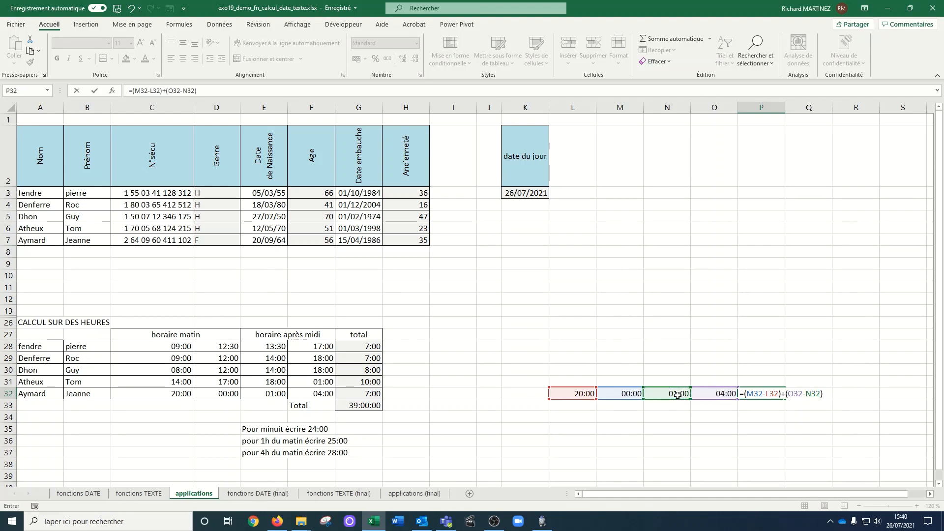
key(Return)
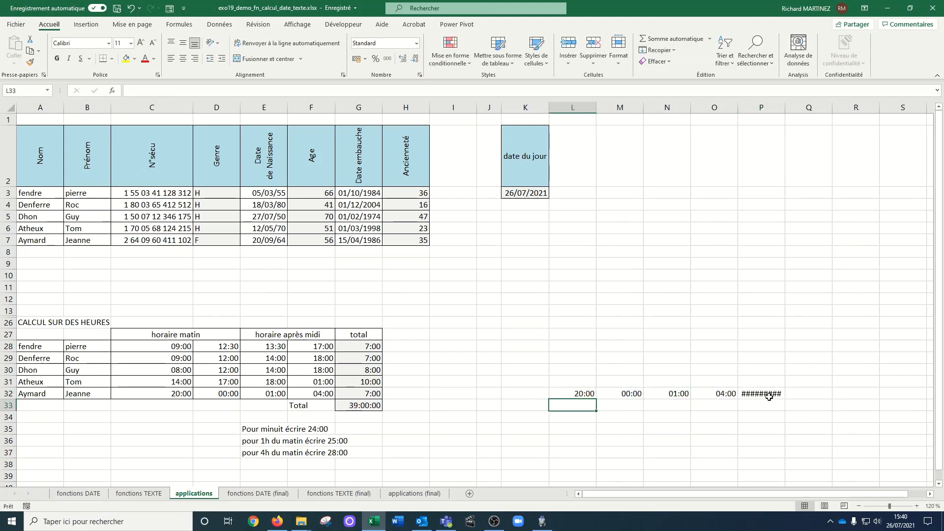
Step: Widen column P to about twice its width to check the result in P32, and inspect the midnight value in M32
click(769, 396)
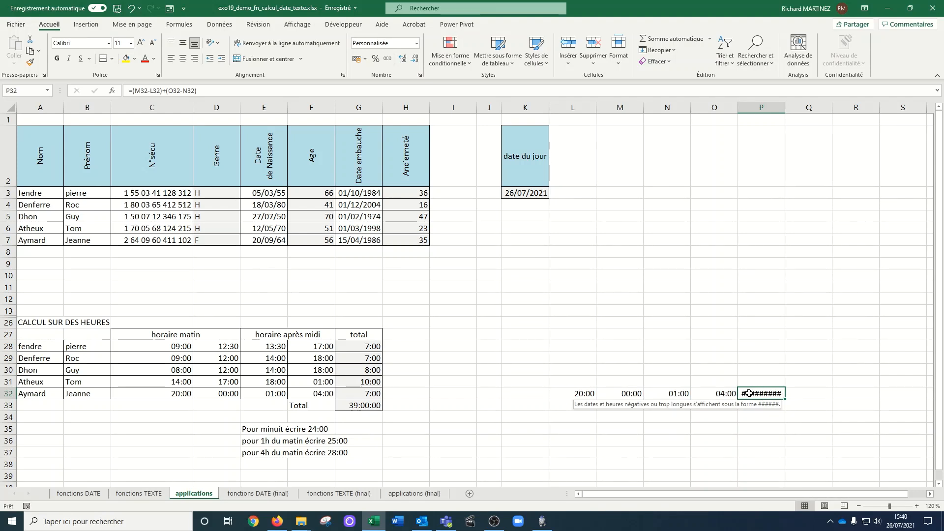
drag(785, 107, 845, 107)
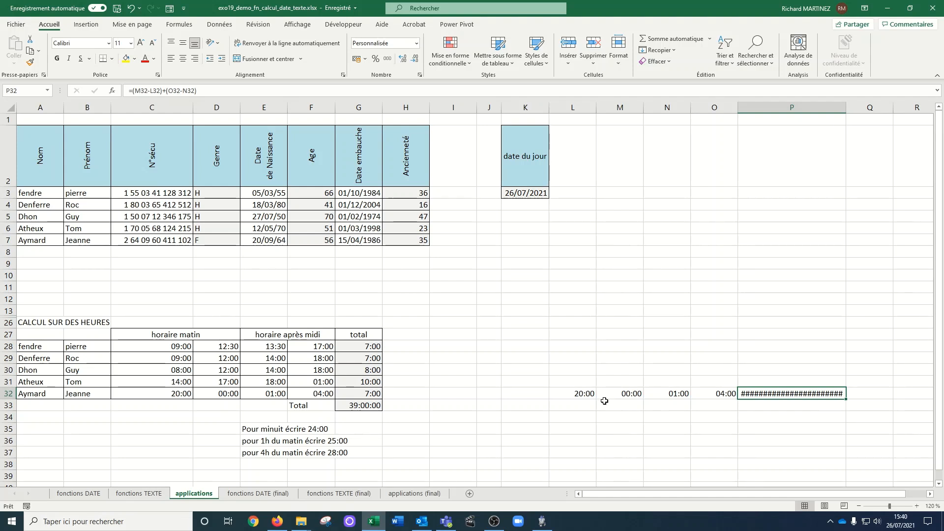
click(632, 396)
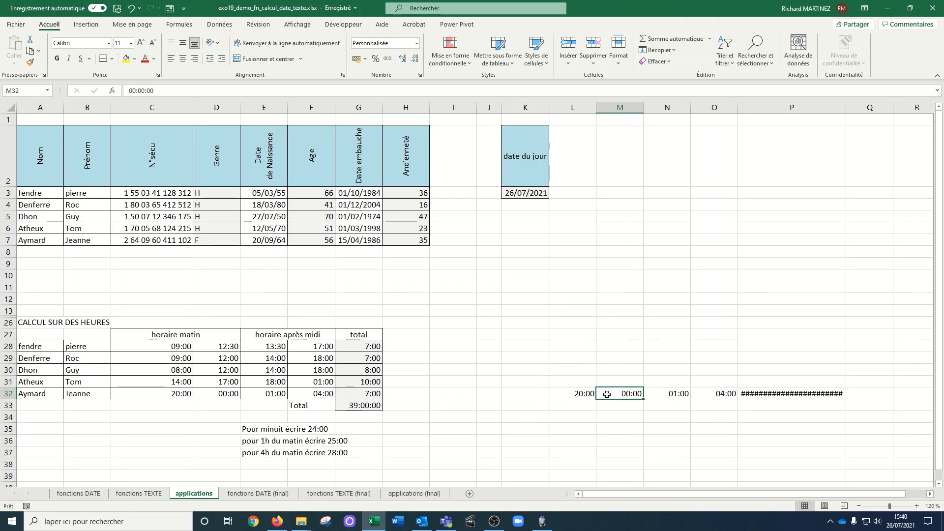
Step: Enter a second row of test times, 20:00, 24:00, 25:00 and 28:00, in cells L33 to O33
click(577, 406)
text(20)
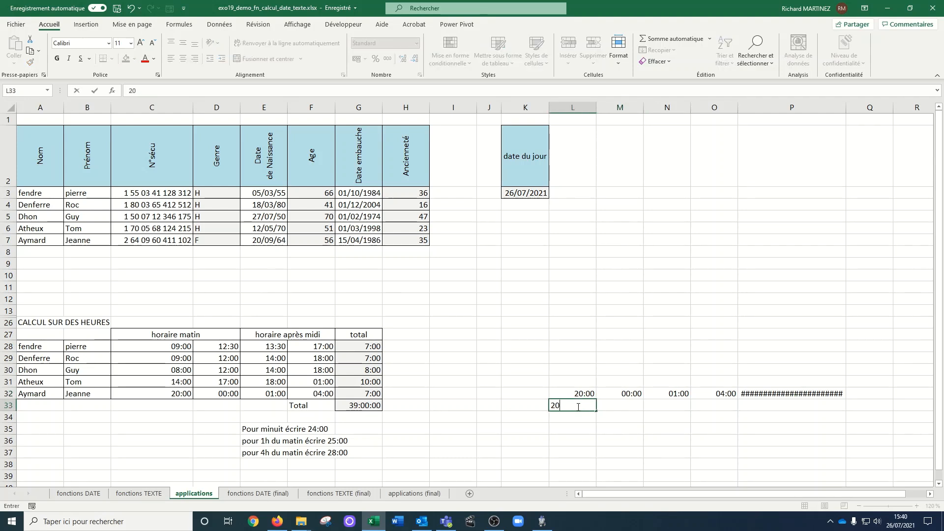
text(:00)
key(Tab)
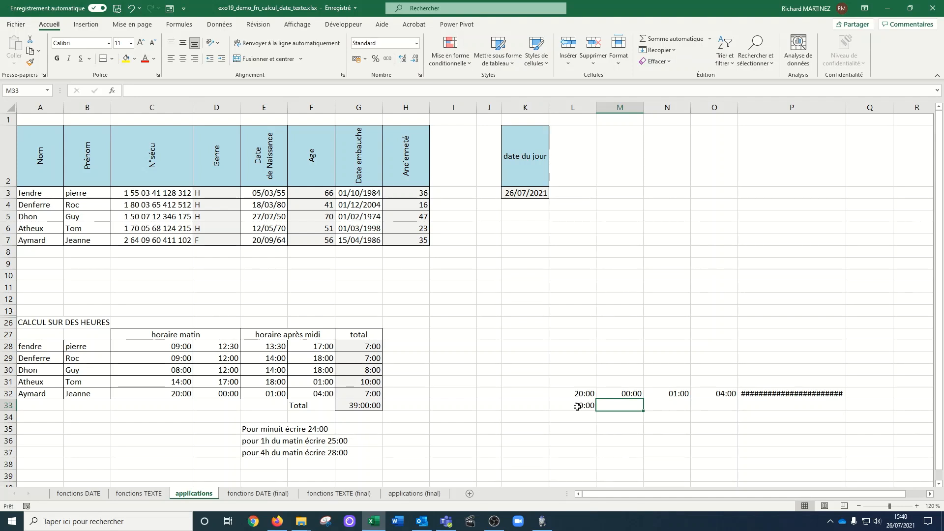
text(24:)
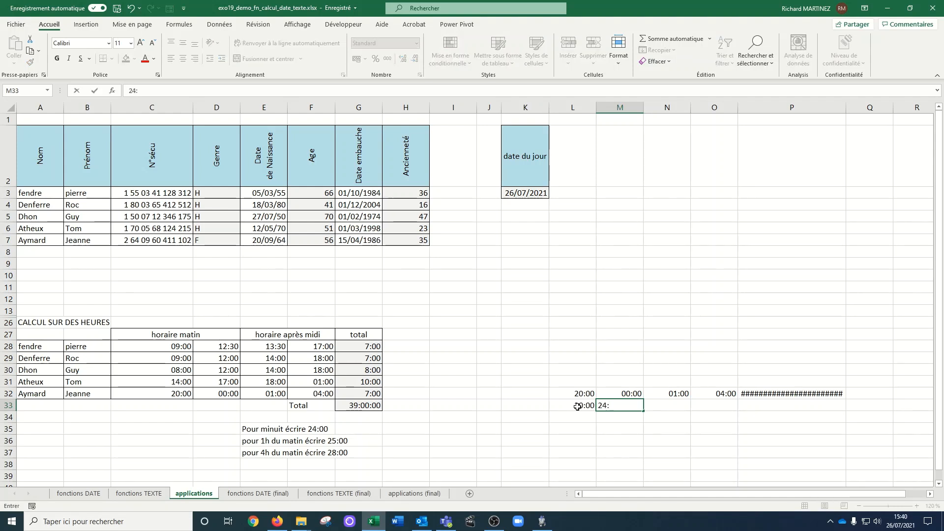
text(00)
key(Tab)
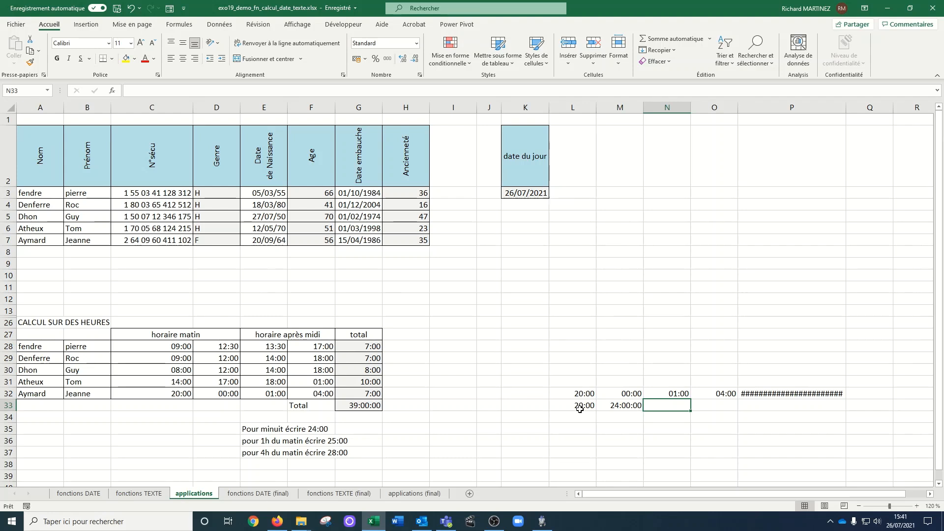
text(25:00)
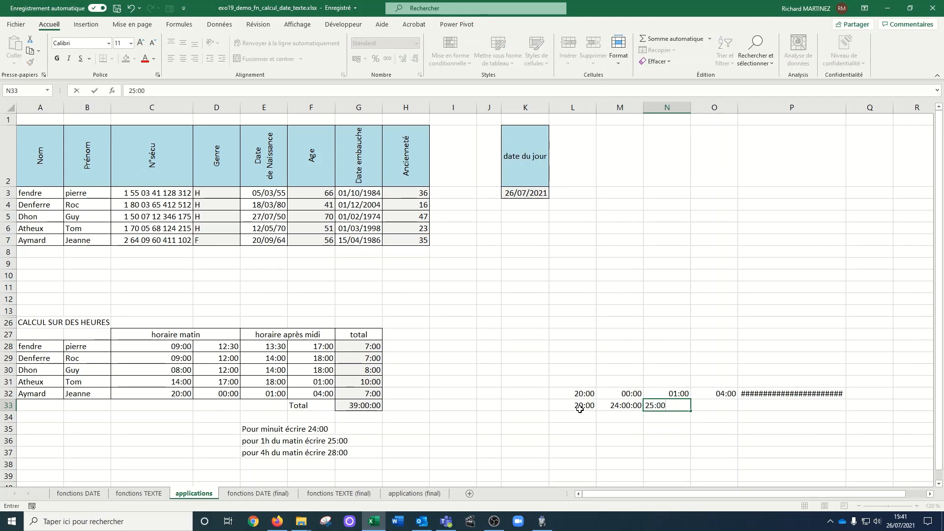
key(Tab)
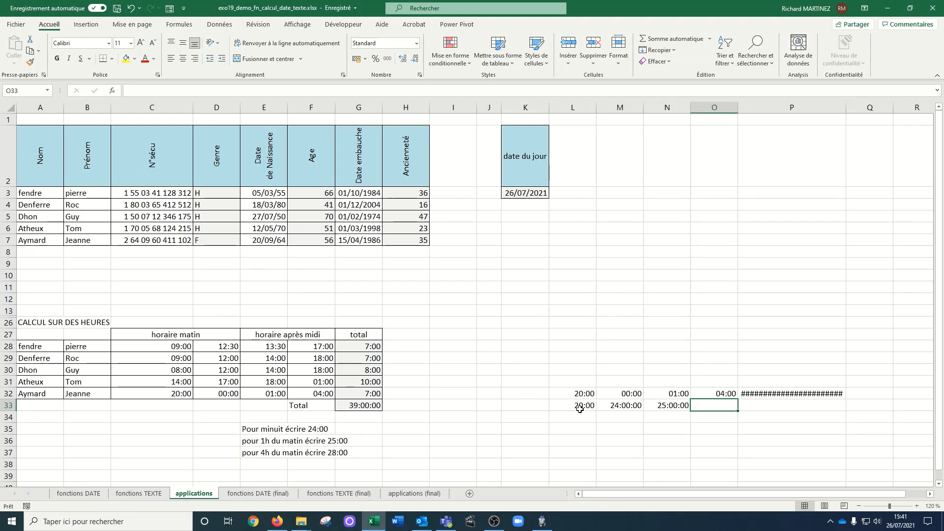
text(28:00)
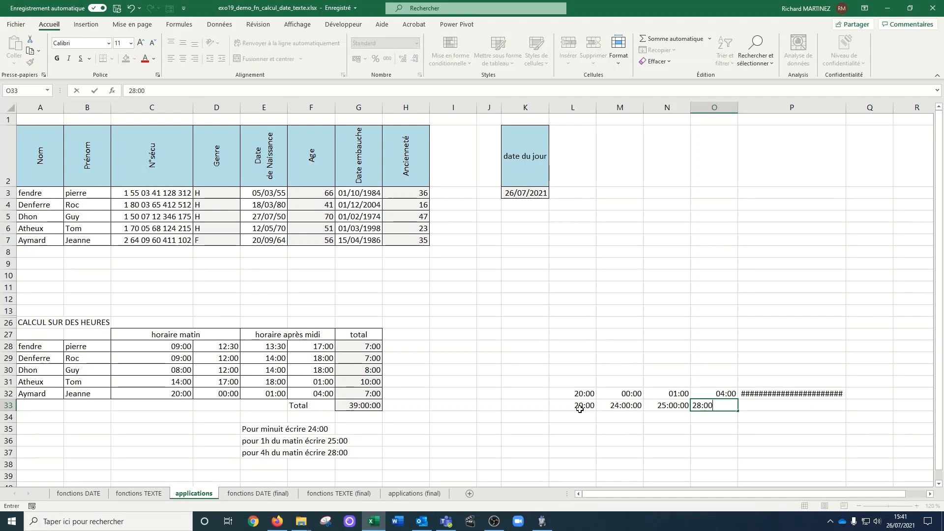
key(Tab)
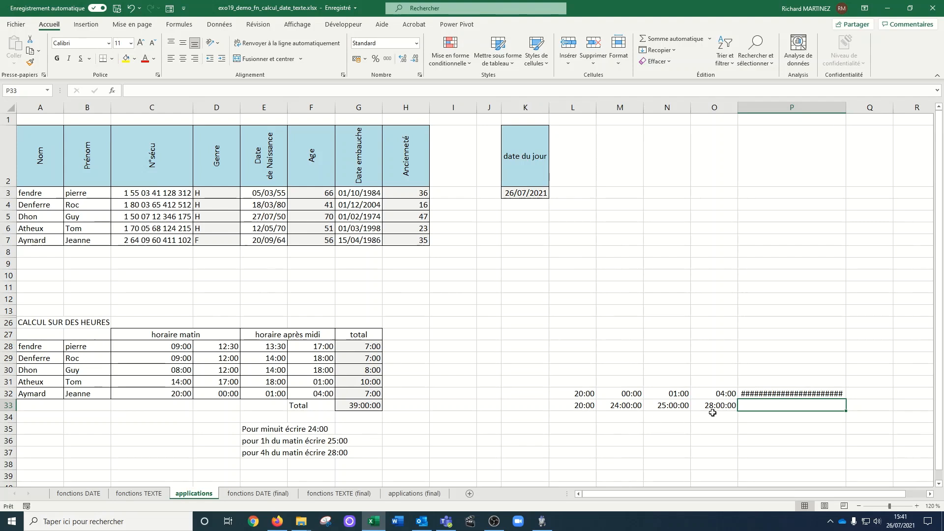
Step: Fill the formula from P32 down to P33 and inspect the stored values of the times in M33 and N33
click(810, 394)
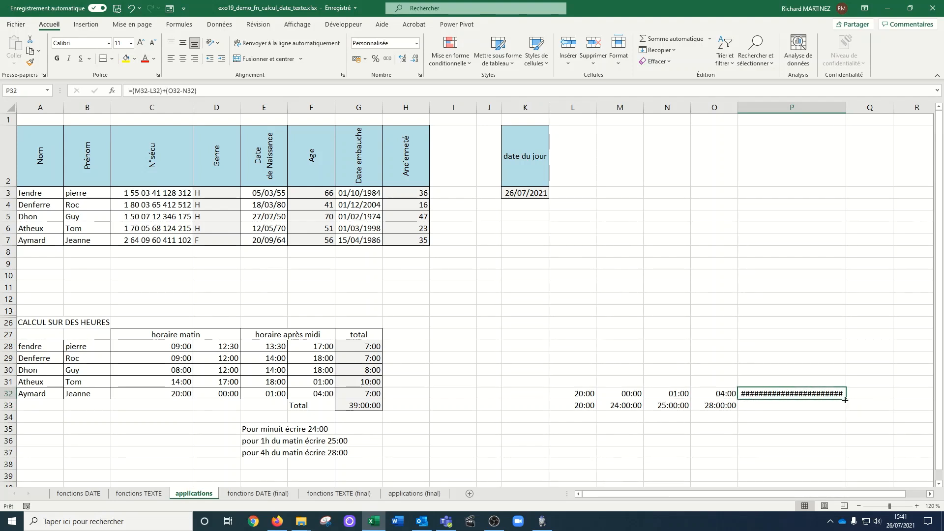
drag(845, 400, 843, 411)
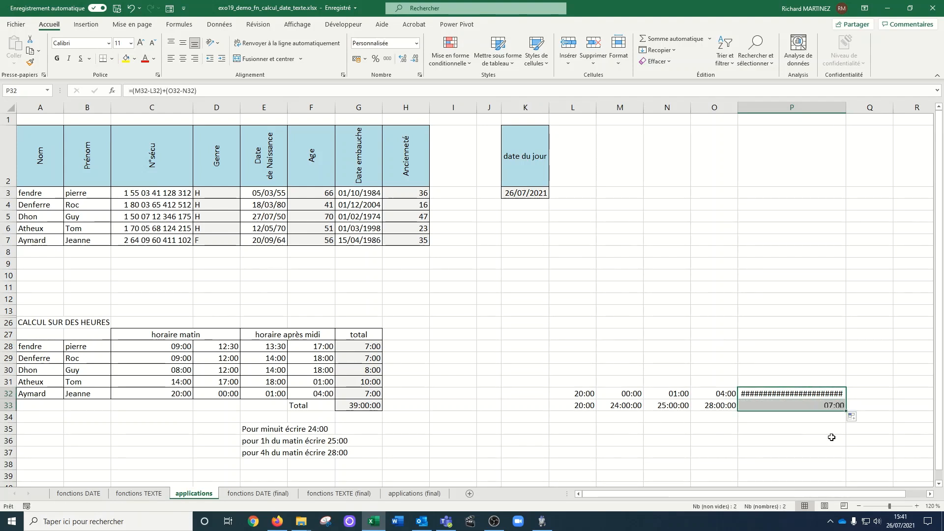
click(613, 406)
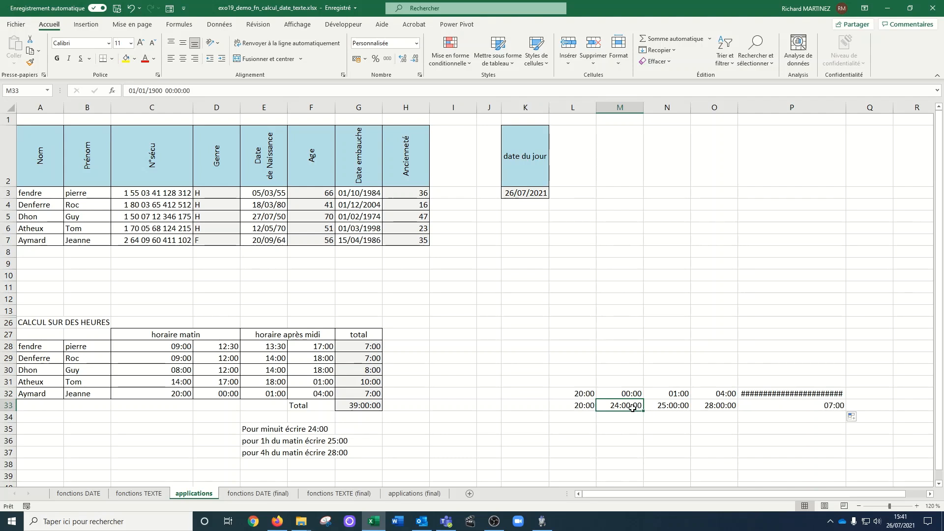
click(661, 406)
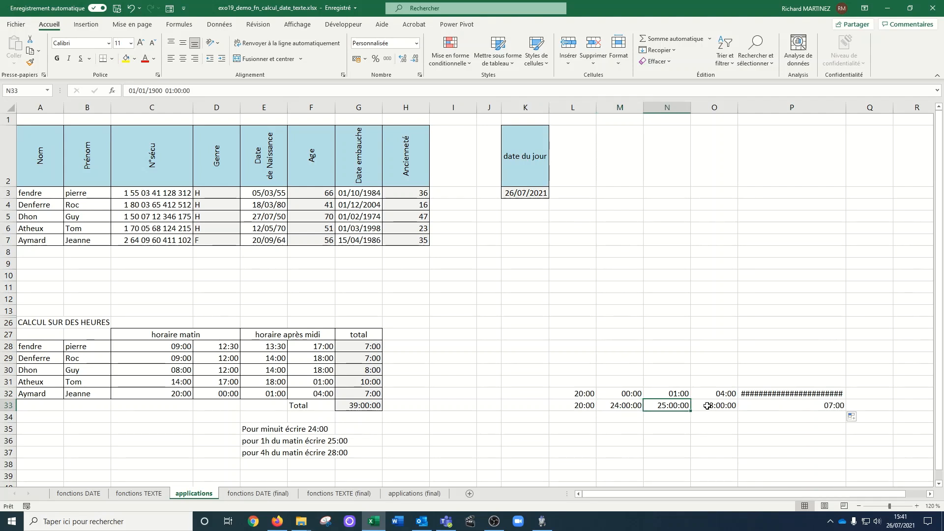
Step: Check the stored value in O33 and apply the Heure (time) number format to cells M33 to O33
click(708, 406)
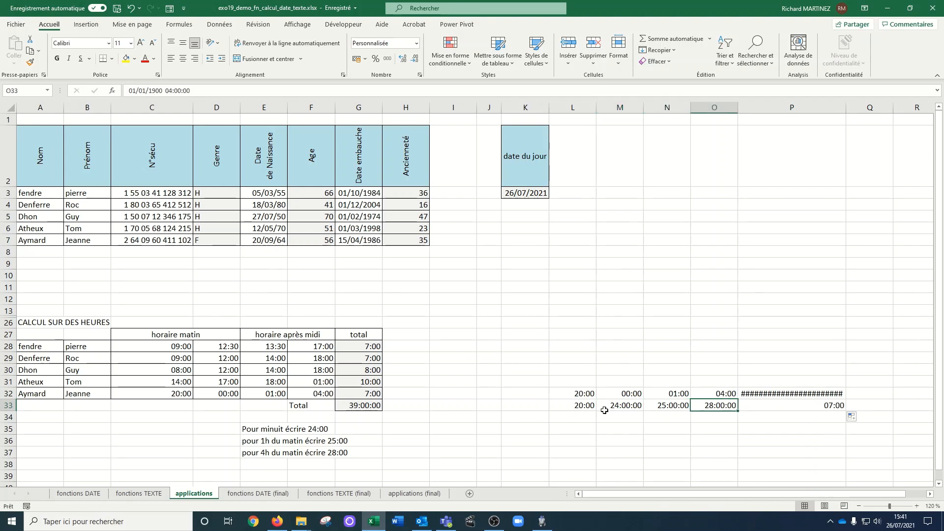
drag(605, 407, 712, 407)
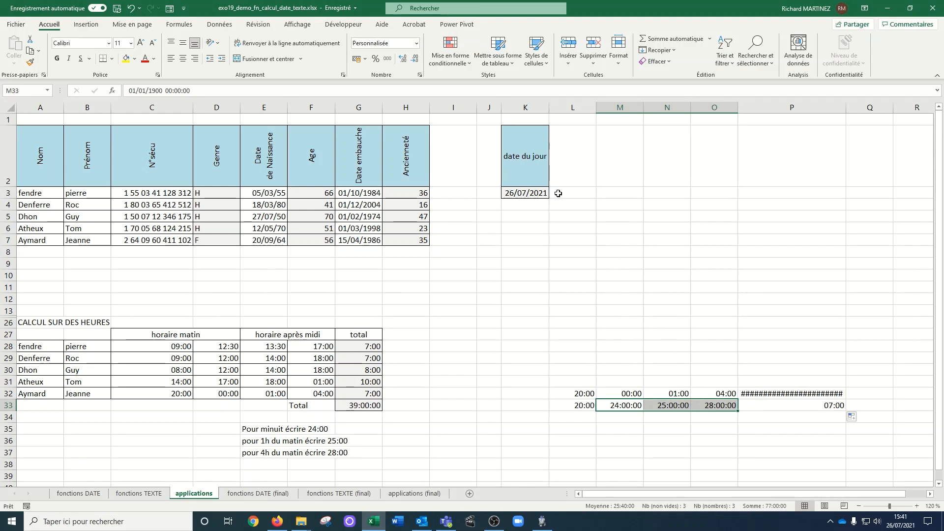
click(416, 43)
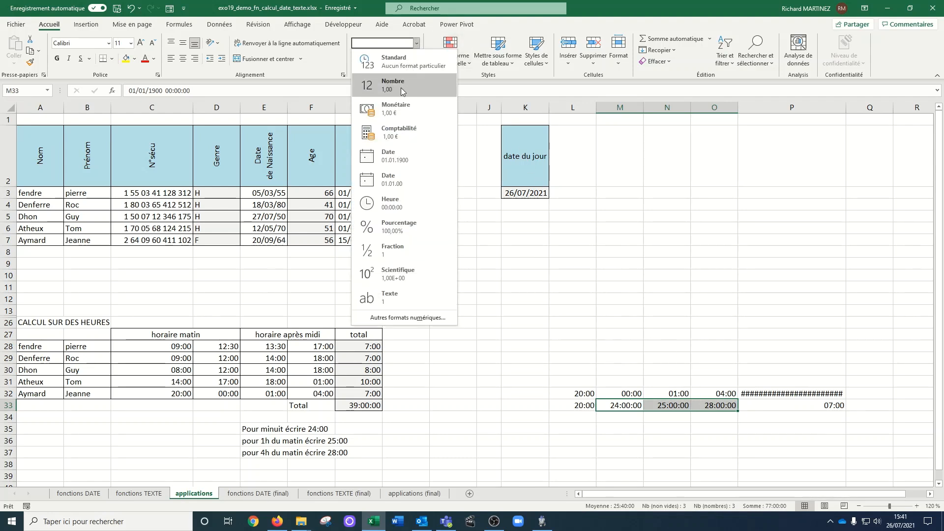
click(393, 200)
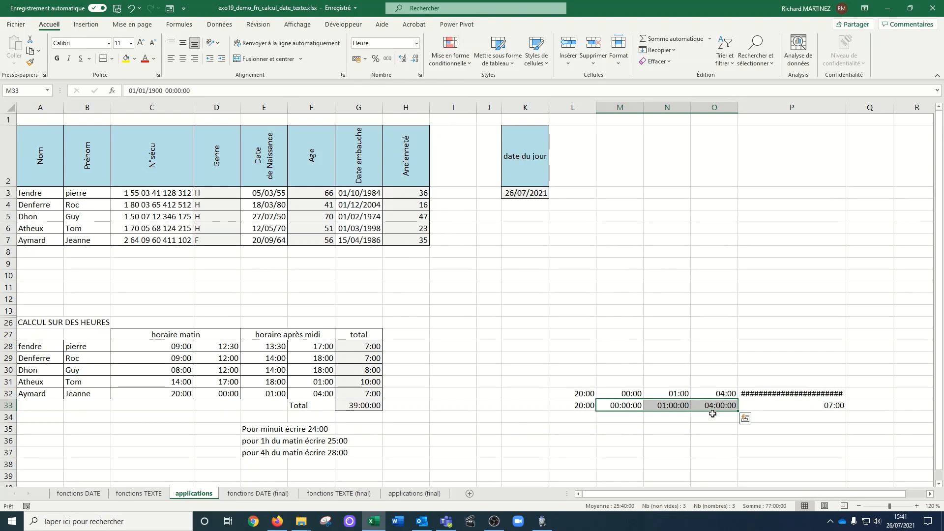
Step: Compare the stored values behind the reformatted times in M33 and N33 with the start time in L33
click(619, 405)
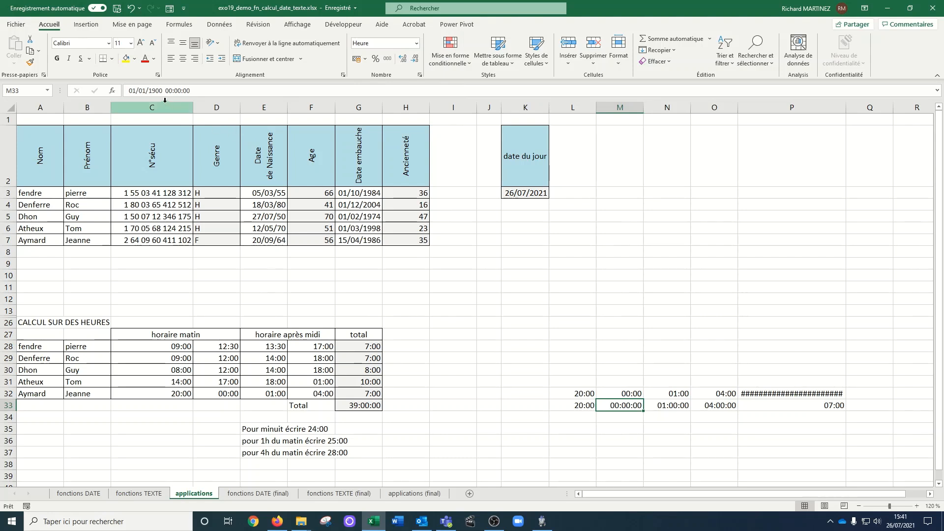
click(586, 405)
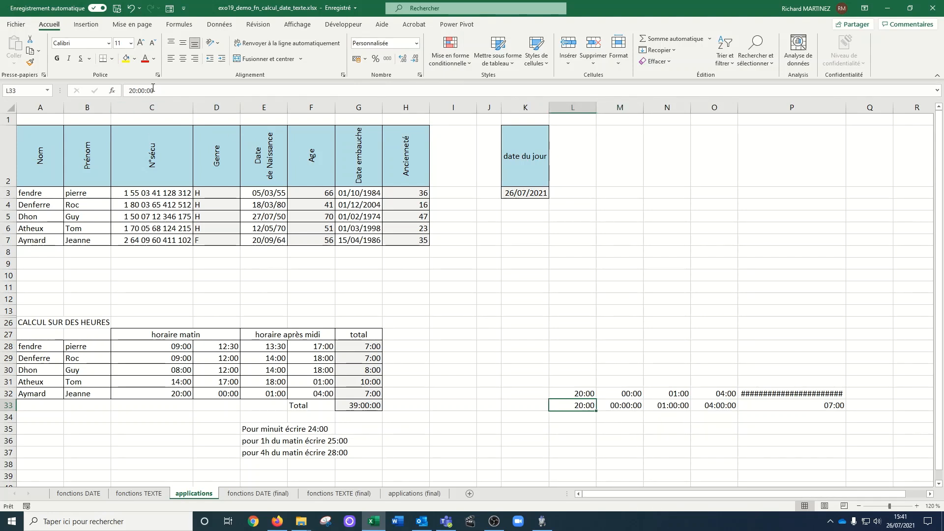
click(681, 406)
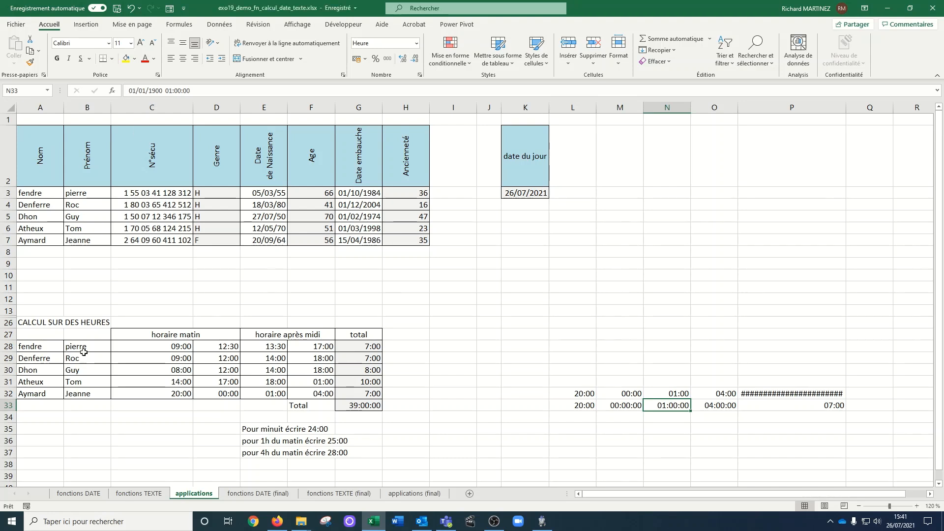
Step: Inspect the stored values of the morning and afternoon times in C32 to F32 of the hours table
click(162, 394)
click(211, 393)
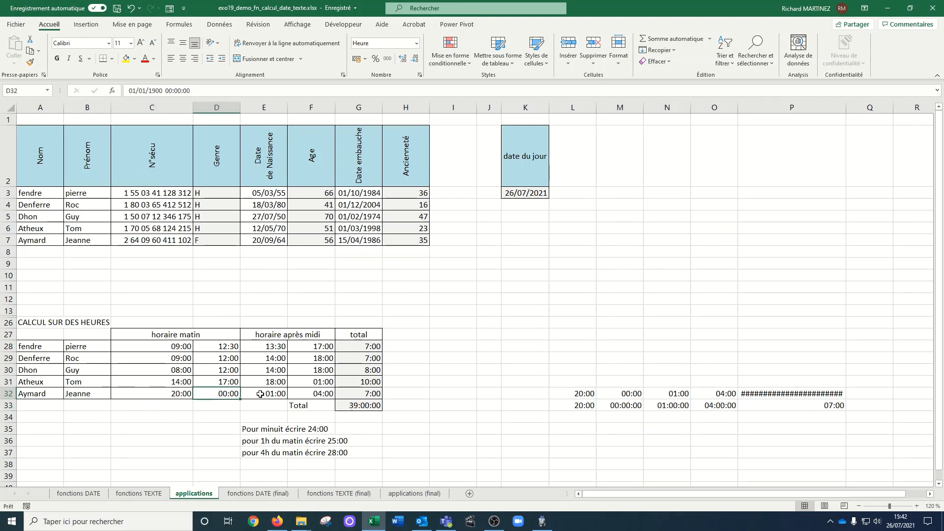
click(261, 393)
click(306, 393)
click(221, 393)
click(255, 393)
click(302, 393)
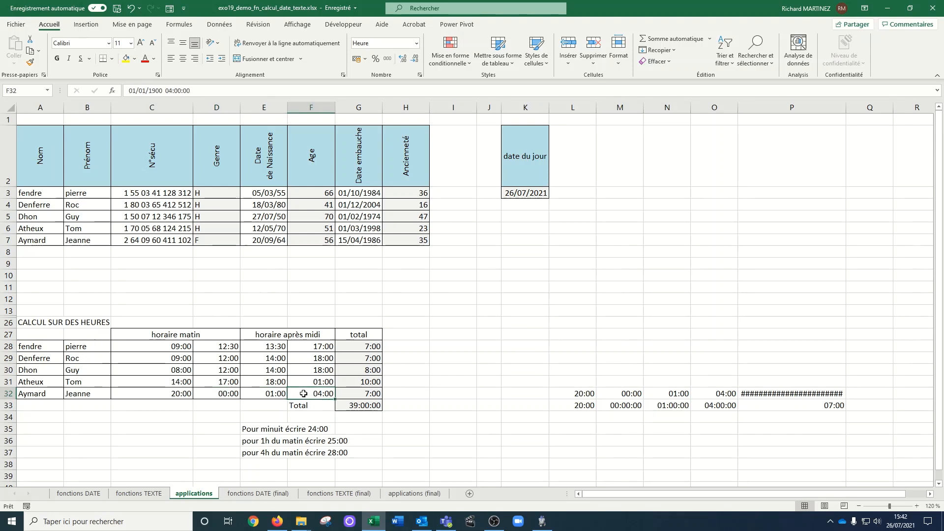